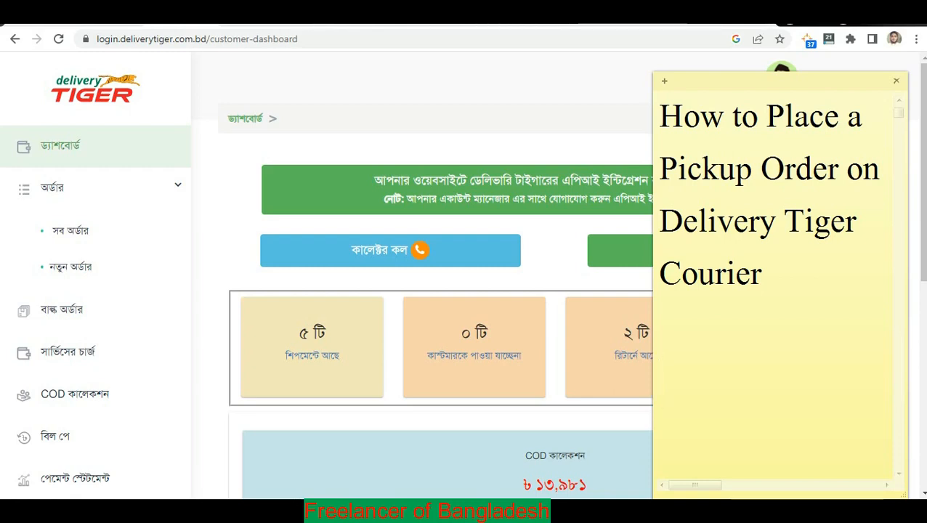
Clear the tutorial sticky note off the Delivery Tiger dashboard.
left_click(766, 283)
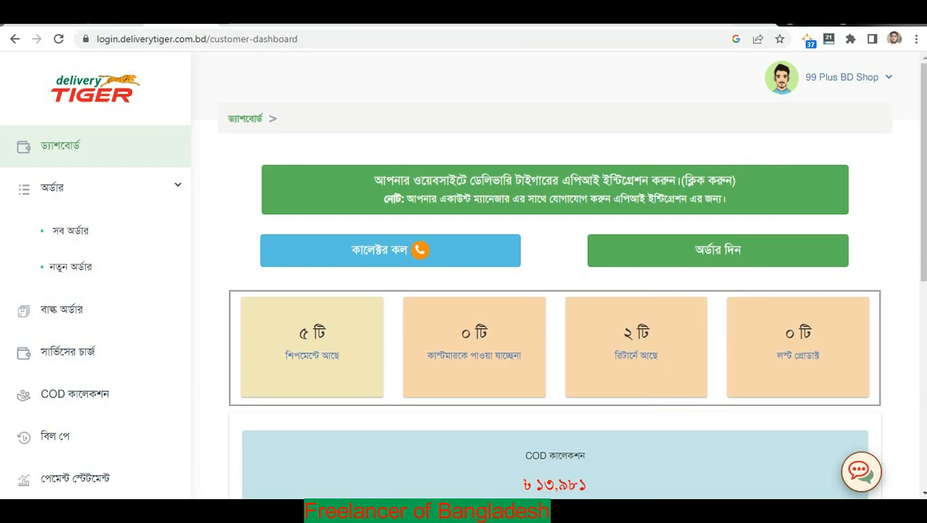
left_click(629, 113)
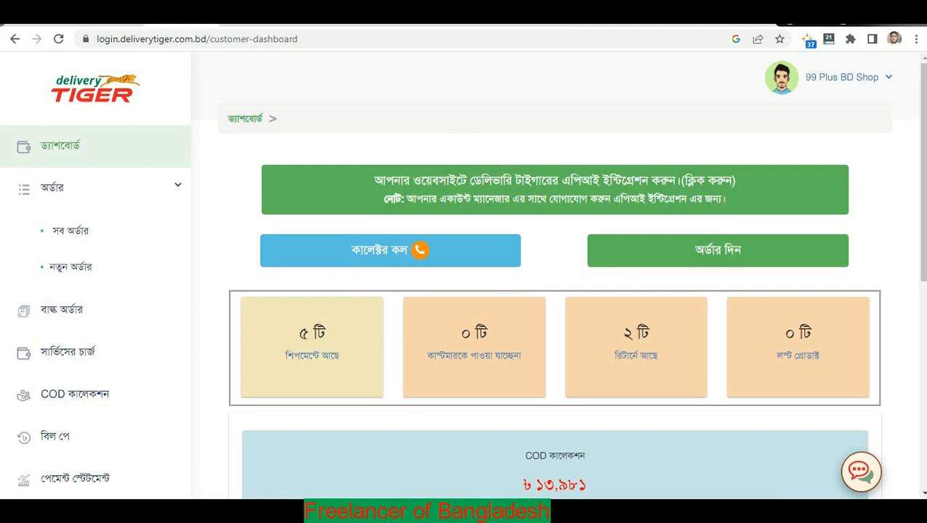
scroll(549, 238, "down", 6)
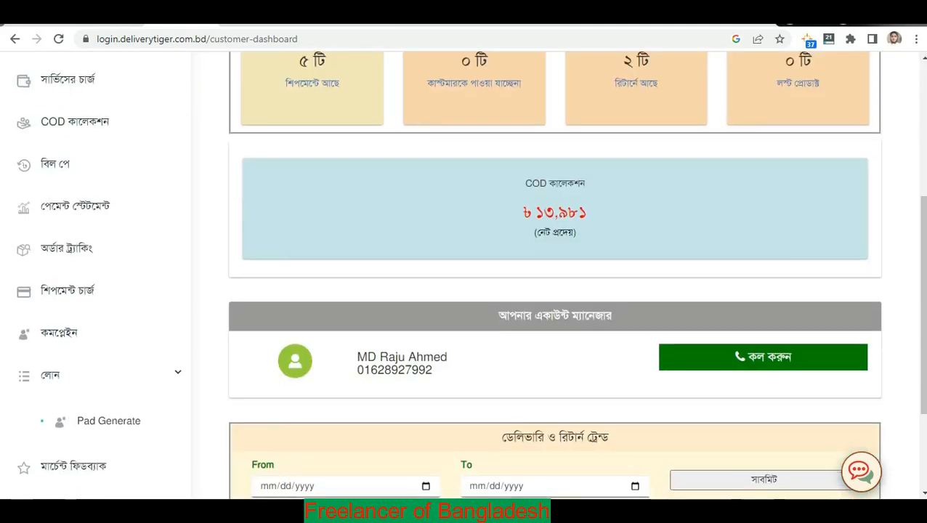
scroll(554, 276, "up", 6)
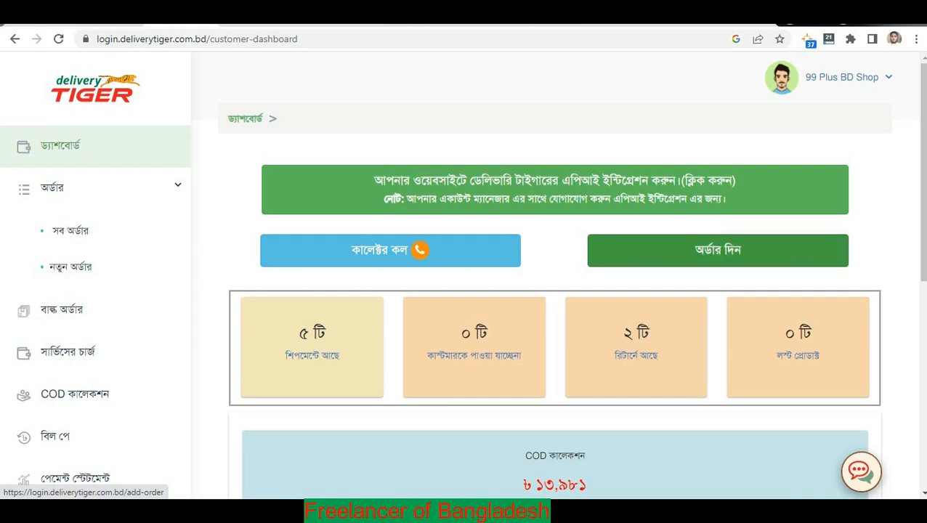
Open the New Order form from the dashboard's অর্ডার দিন button.
left_click(718, 250)
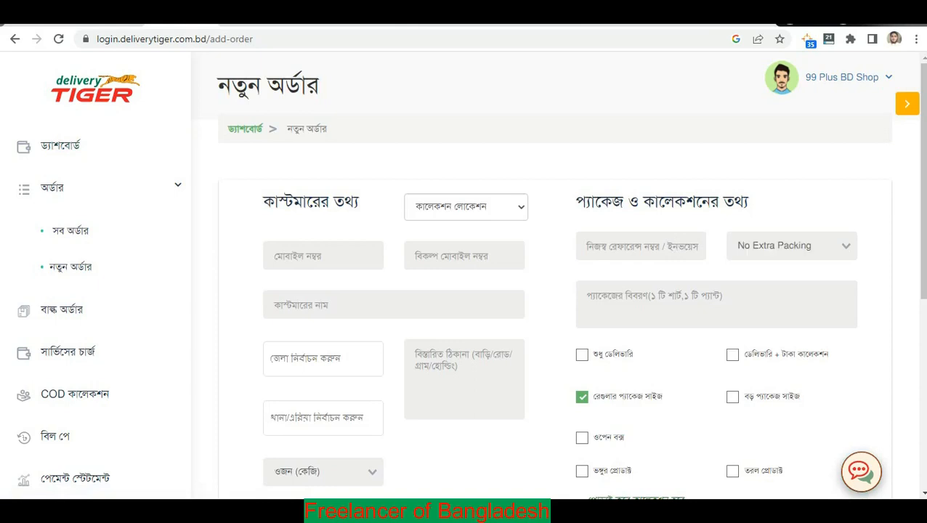
left_click_drag(263, 201, 359, 202)
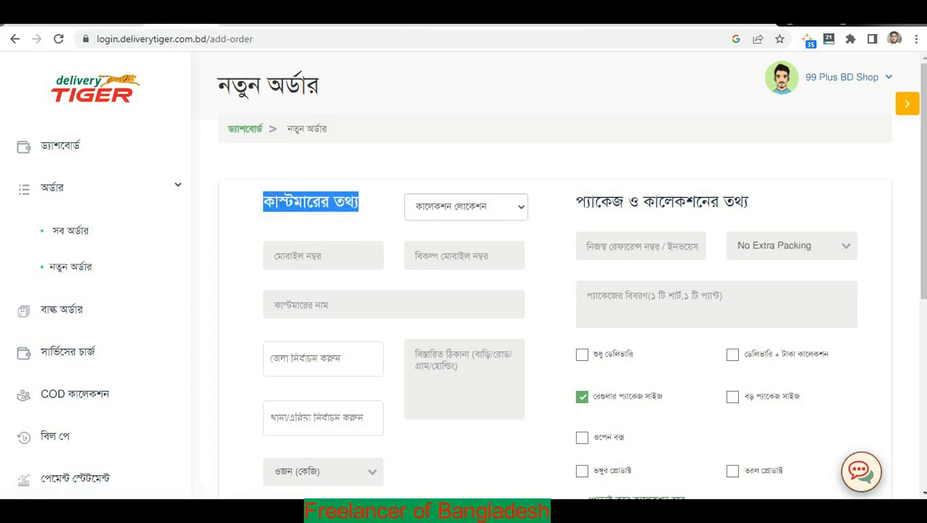
scroll(465, 291, "down", 5)
scroll(465, 290, "up", 5)
left_click(541, 330)
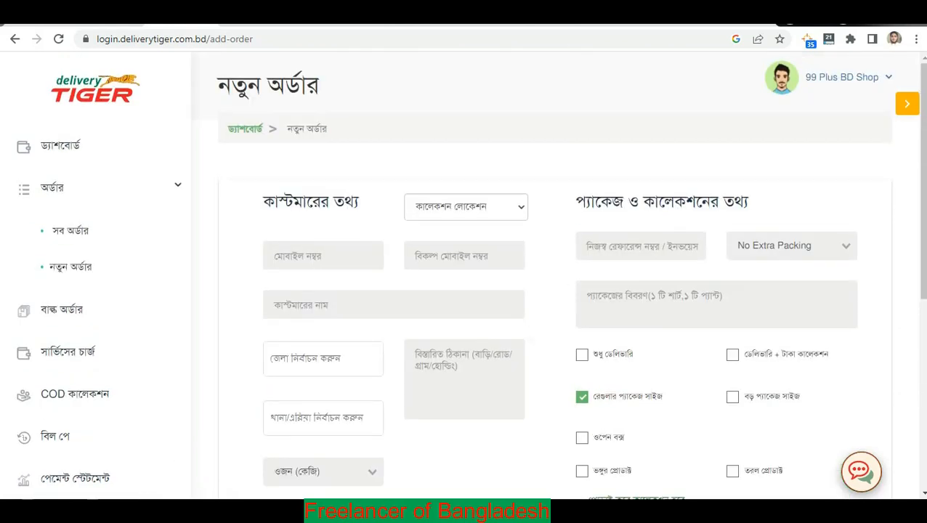
Step through the mobile, name, alternate mobile, thana, district and address fields of the blank form.
left_click(323, 255)
left_click(411, 308)
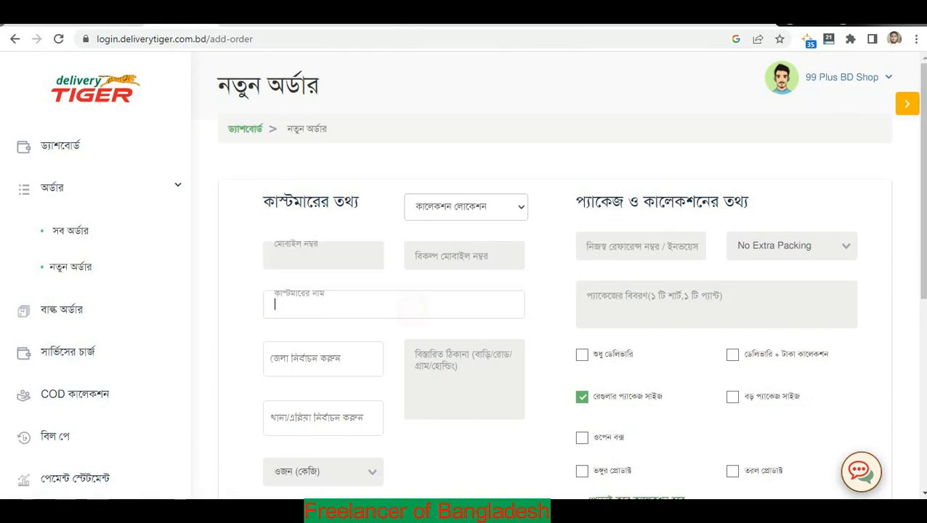
left_click(466, 257)
left_click(323, 418)
left_click(373, 362)
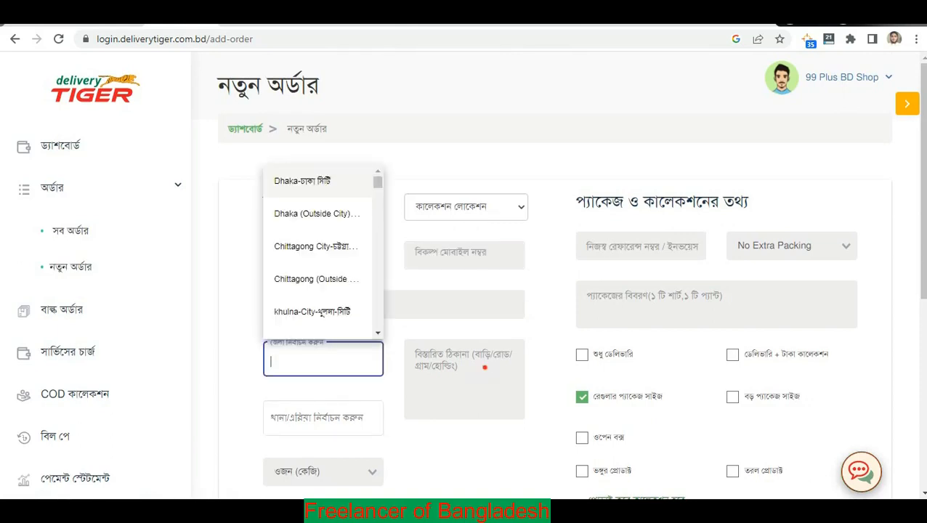
left_click(485, 369)
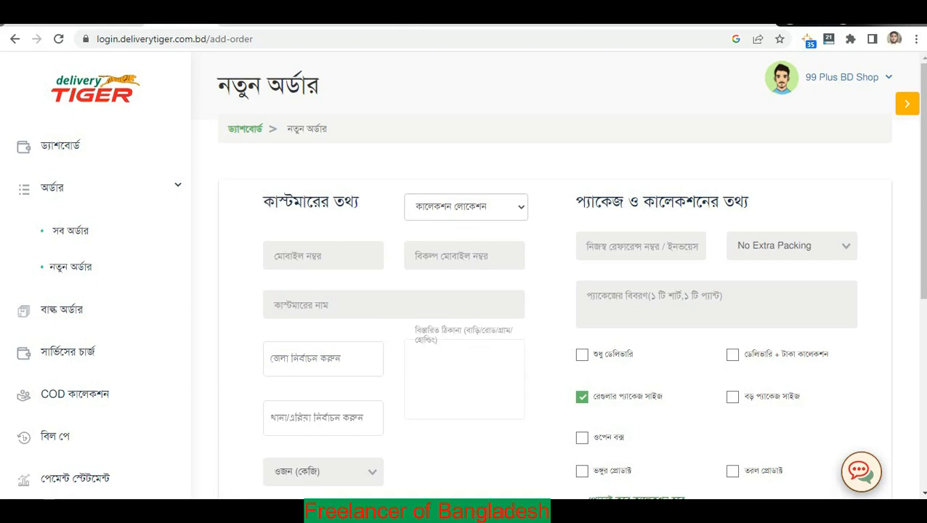
left_click(549, 254)
left_click(397, 157)
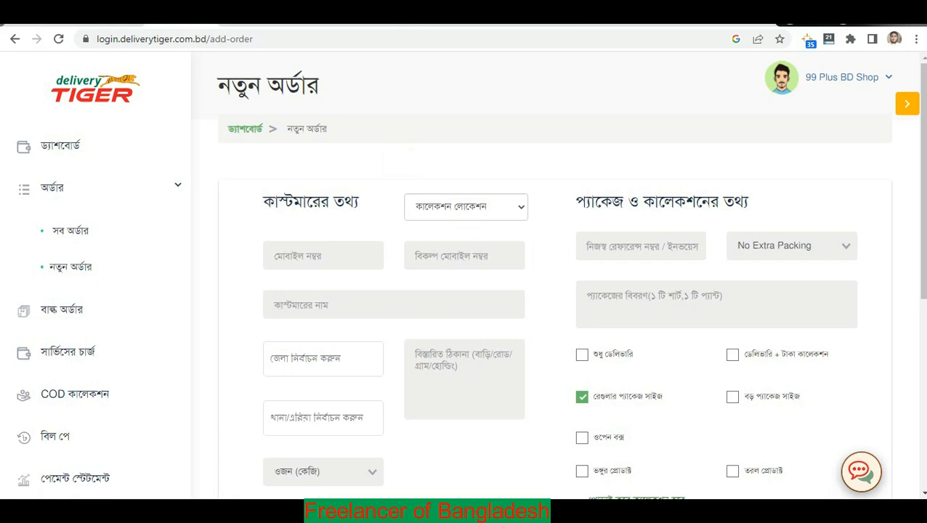
left_click(473, 207)
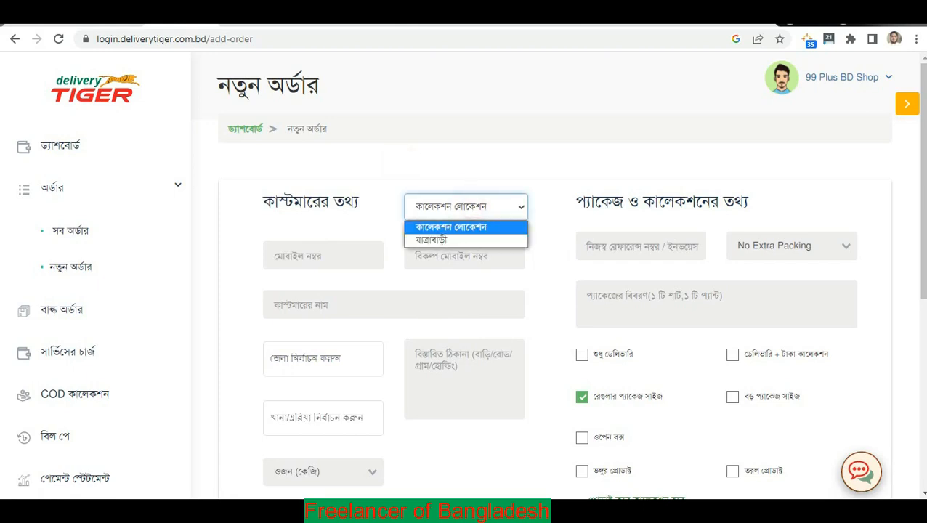
Set the collection location to যাত্রাবাড়ী.
left_click(454, 207)
left_click(455, 206)
left_click(492, 158)
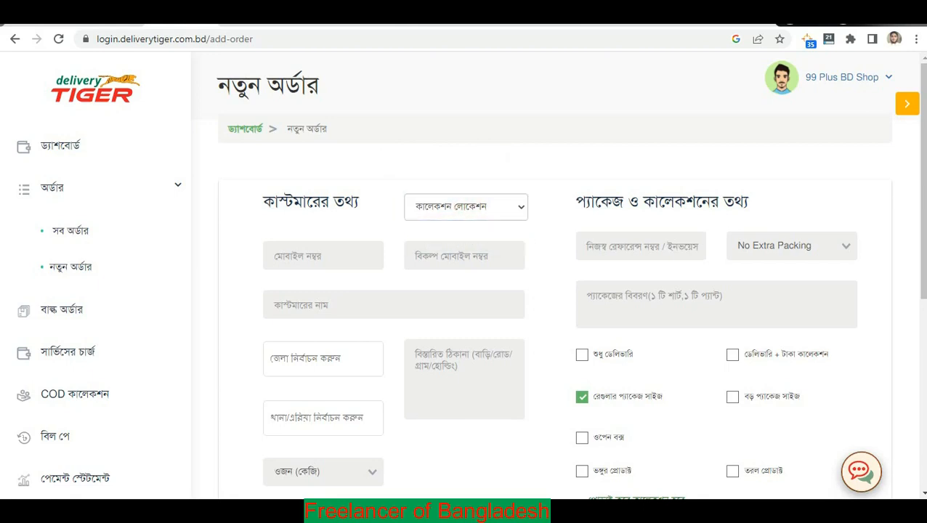
left_click(471, 210)
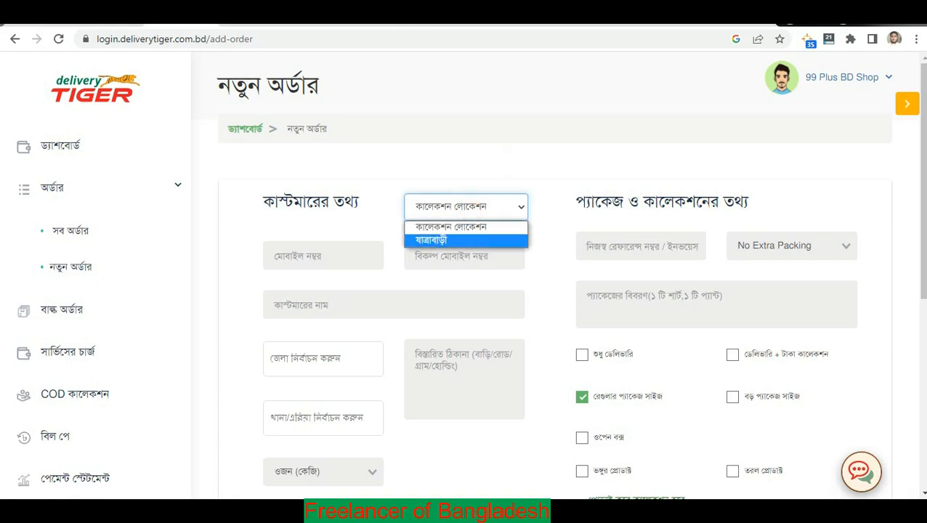
left_click(440, 240)
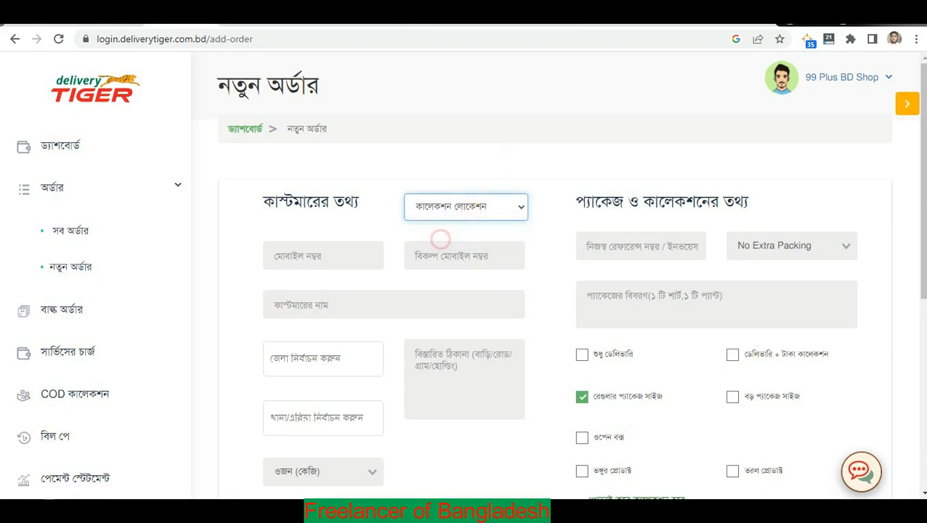
left_click(539, 265)
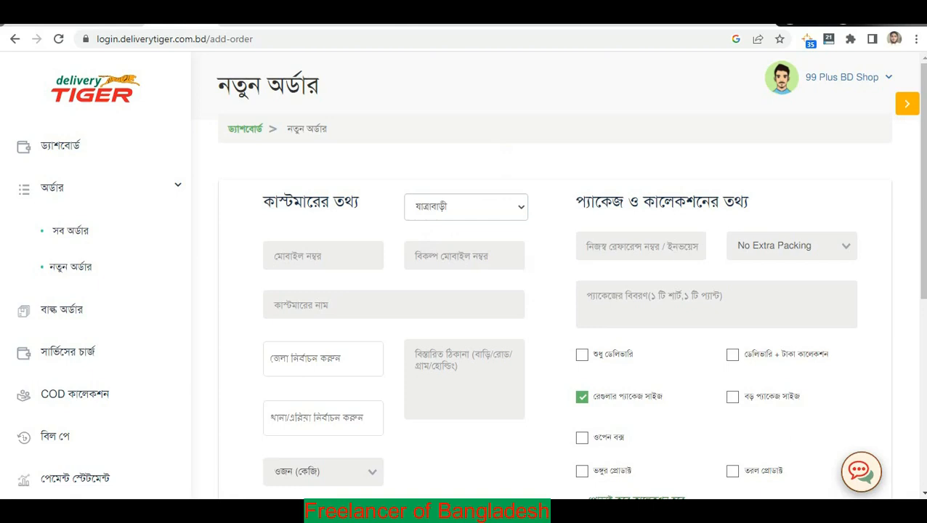
left_click(464, 209)
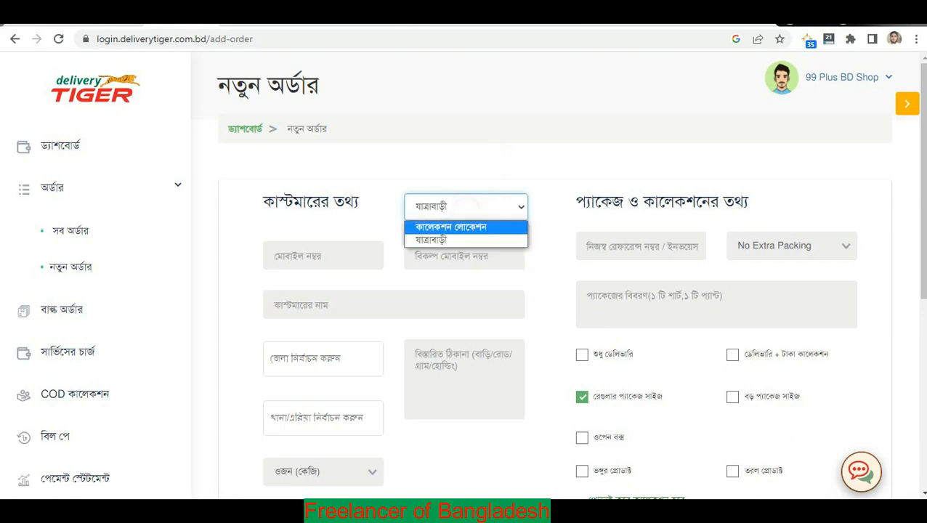
left_click(436, 240)
left_click(542, 159)
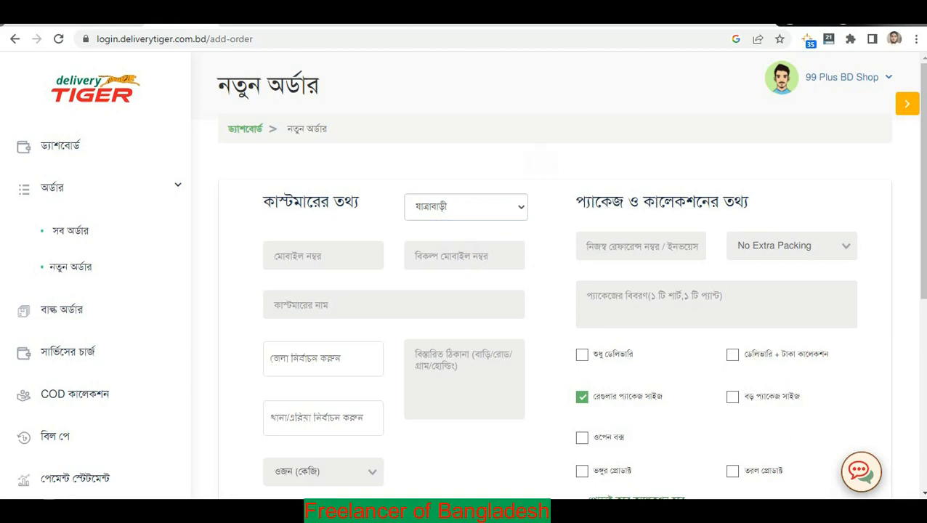
Check the mobile, name, address, district and thana fields, then go to the Google Sheets order log.
left_click(340, 257)
left_click(362, 199)
left_click(333, 258)
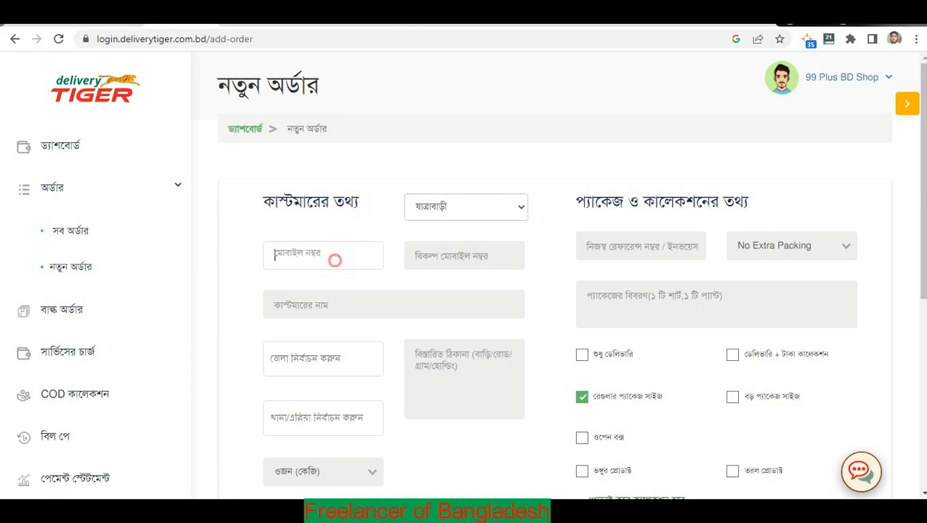
left_click(376, 305)
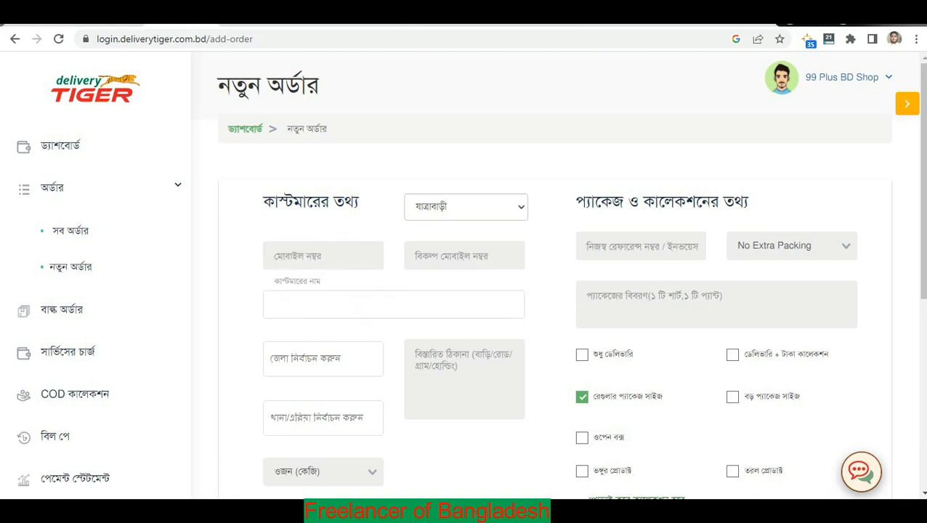
left_click(473, 374)
left_click(373, 358)
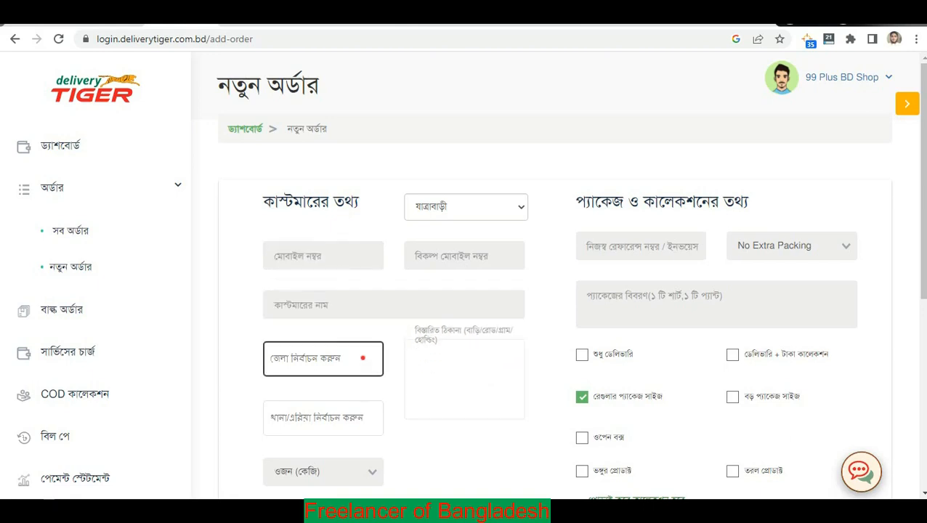
left_click(410, 444)
left_click(349, 418)
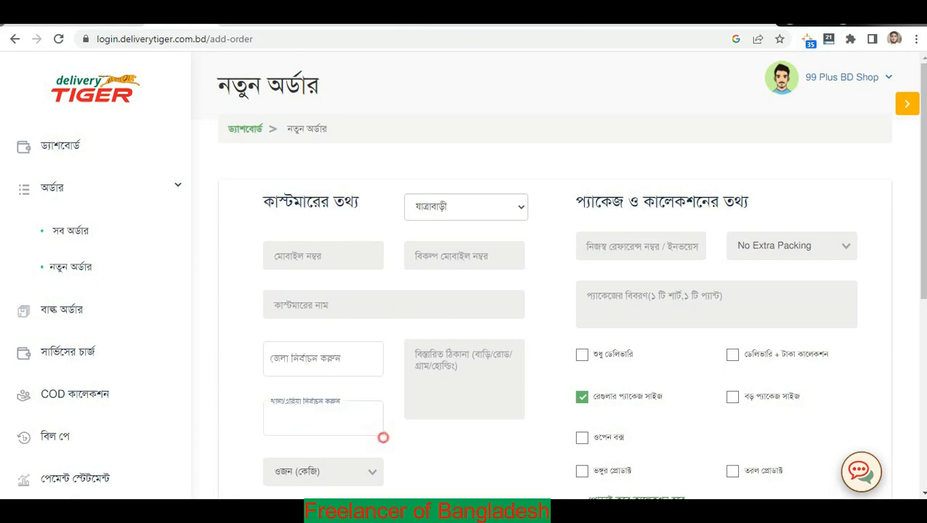
left_click(425, 447)
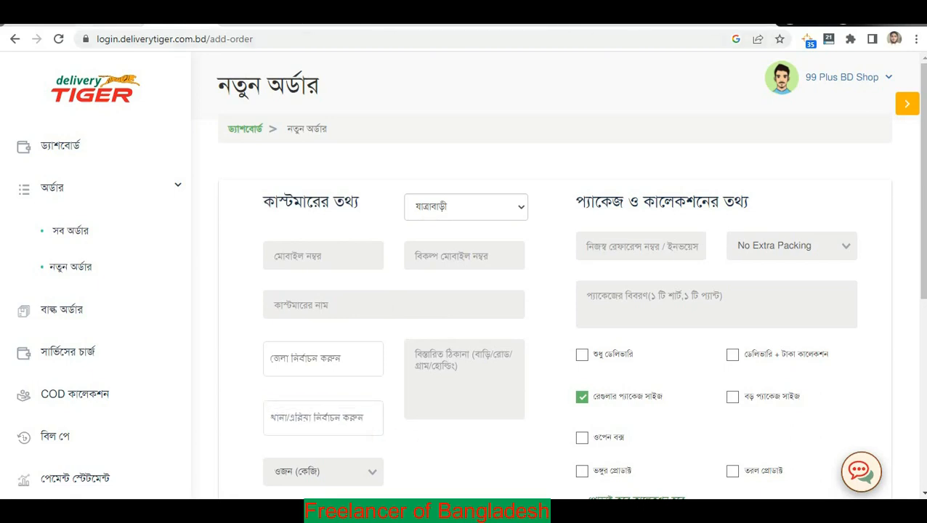
left_click(110, 14)
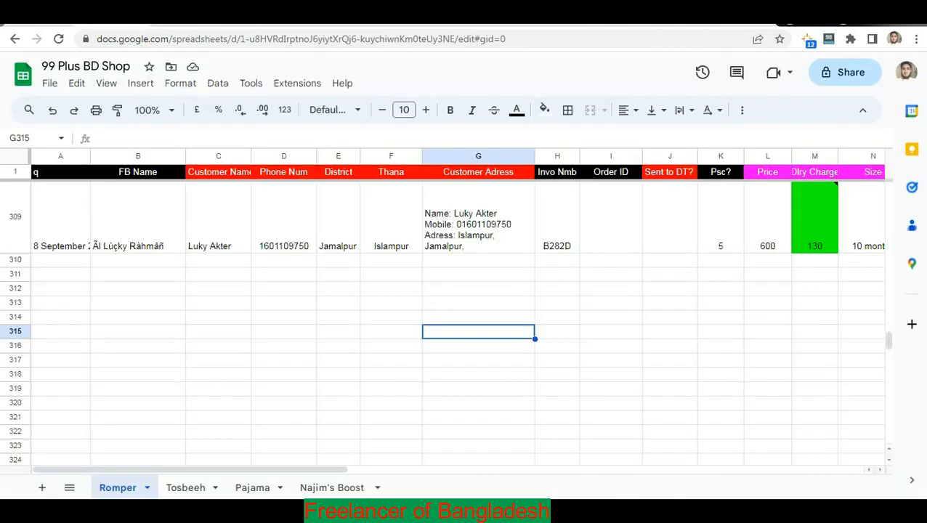
Review the customer name entry in cell C309 of the order log.
left_click(215, 303)
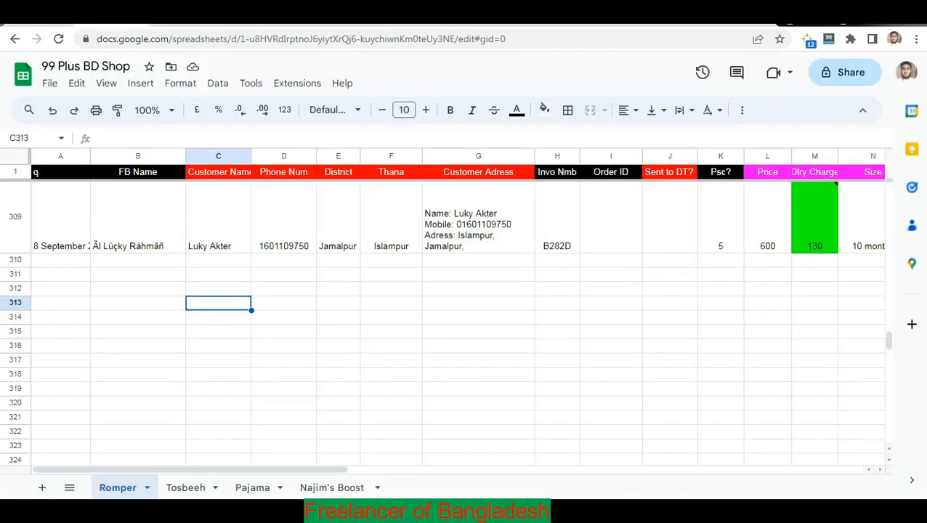
left_click(154, 240)
left_click(226, 242)
left_click(282, 319)
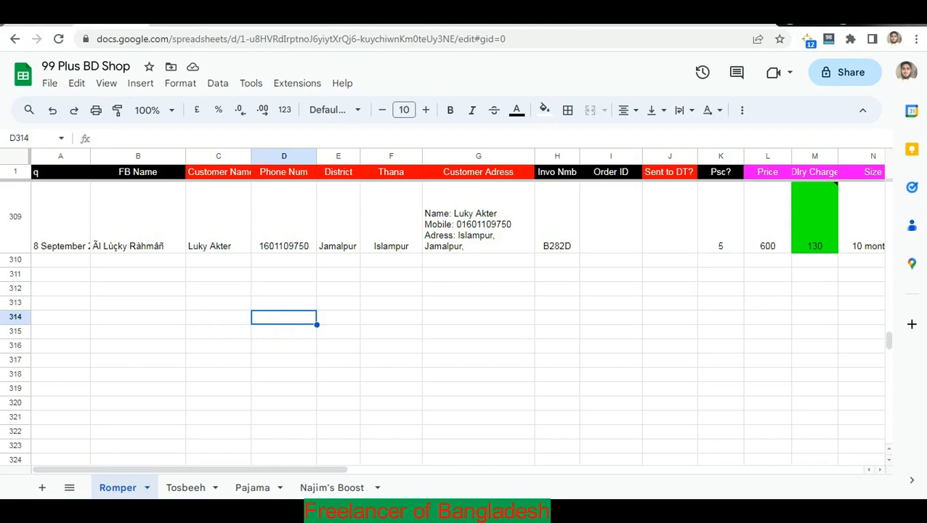
left_click(224, 241)
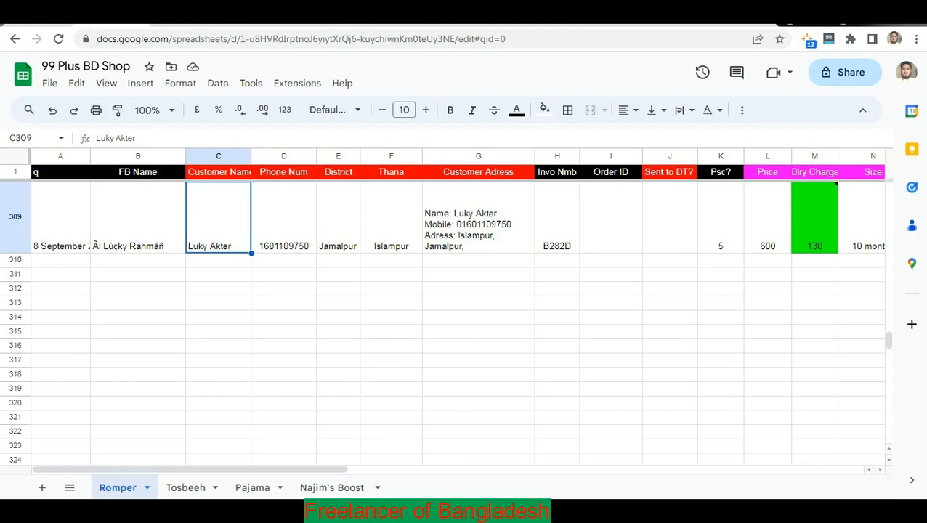
left_click(234, 236)
left_click(234, 261)
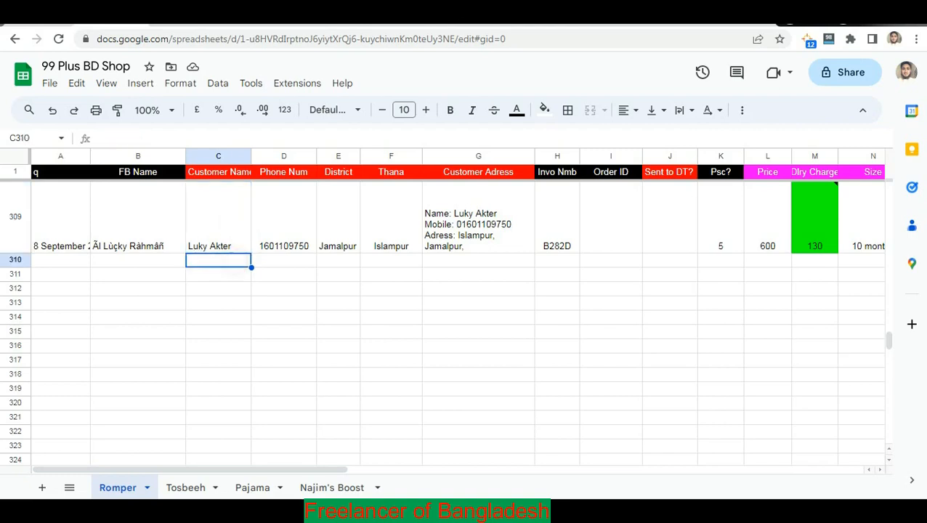
left_click(224, 233)
Review the customer address in G309, then go to the Meta Business Suite inbox.
left_click(478, 238)
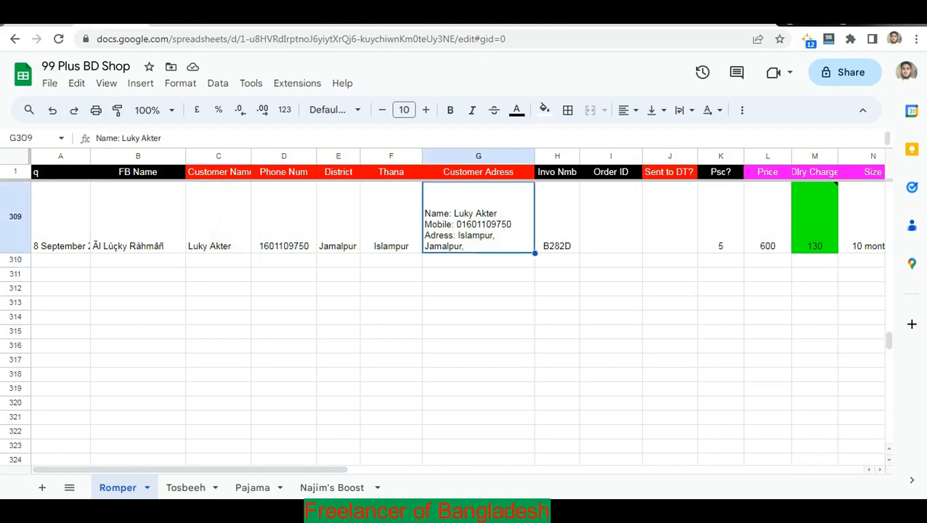
left_click(464, 303)
left_click(483, 230)
left_click(466, 313)
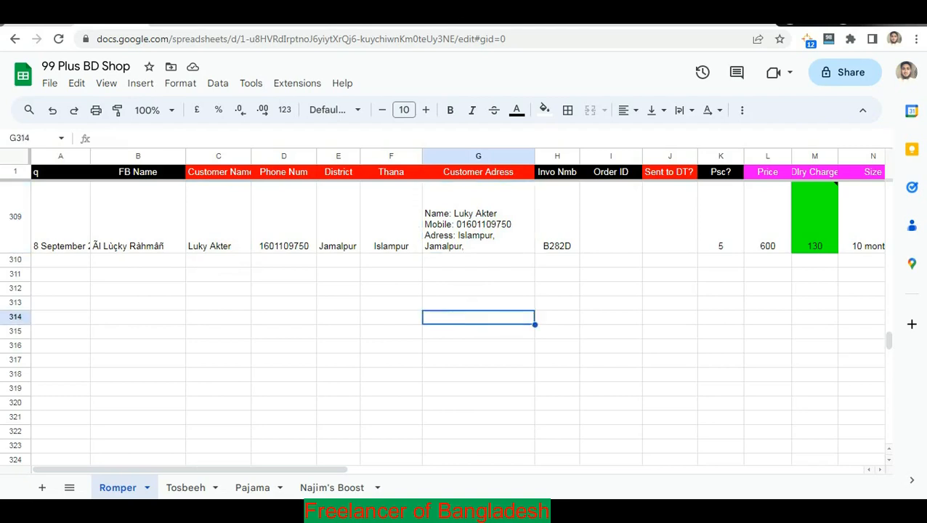
left_click(669, 18)
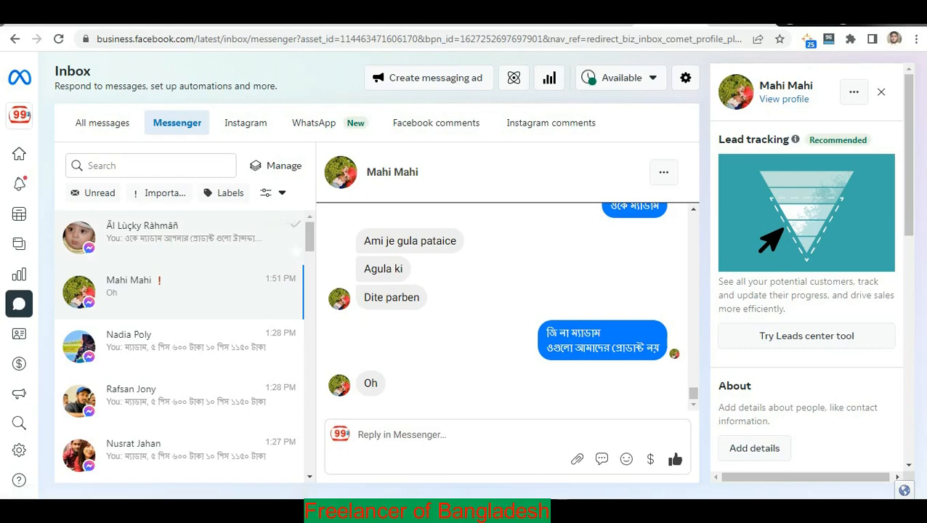
Open the customer's Messenger chat and copy the message naming her village.
left_click(182, 232)
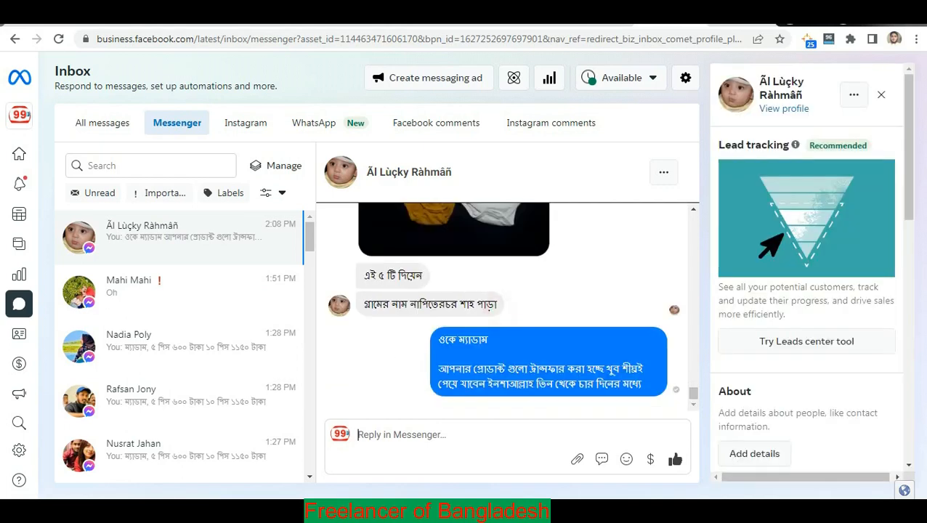
left_click_drag(496, 306, 364, 304)
key("ctrl+c")
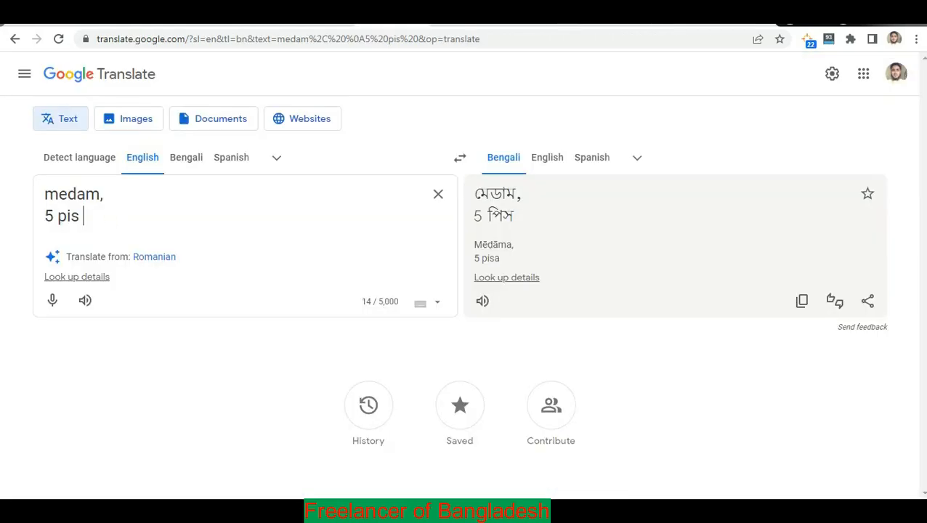
key("ctrl+a")
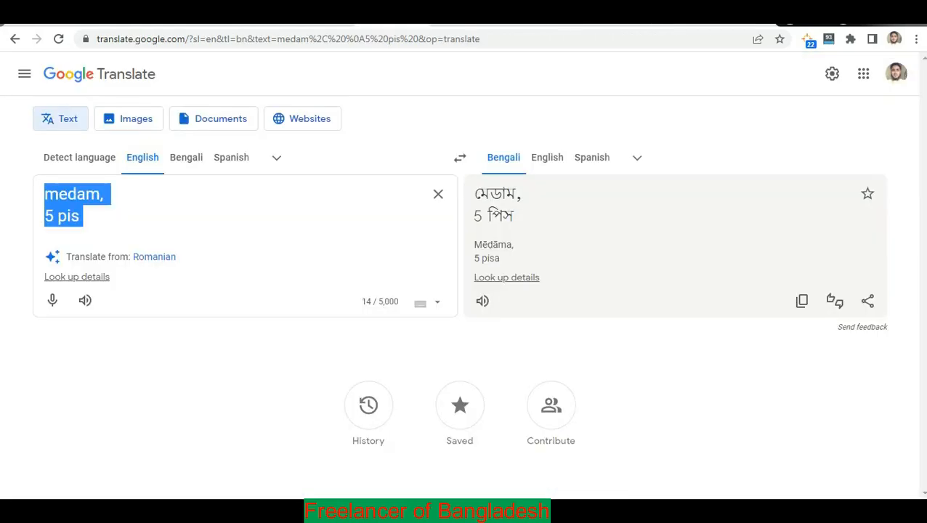
key("Return")
key("Return")
key("ctrl+v")
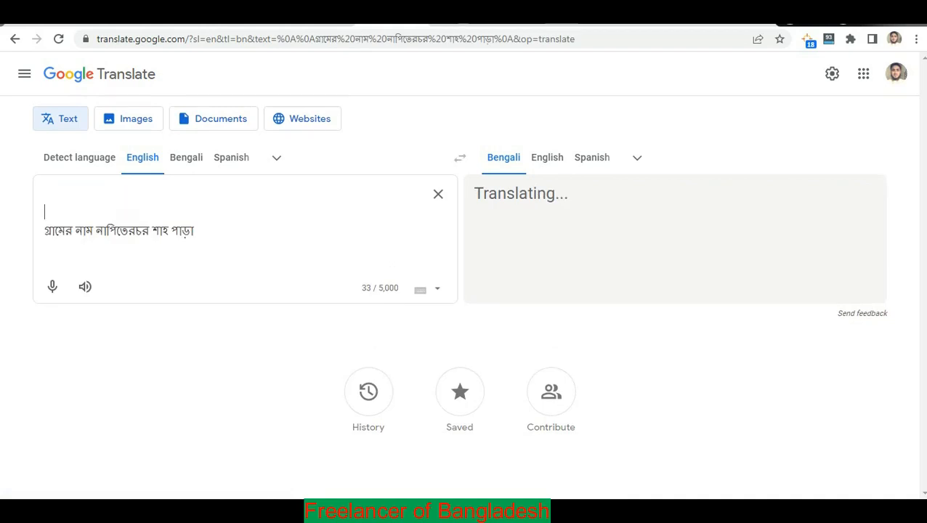
key("Up")
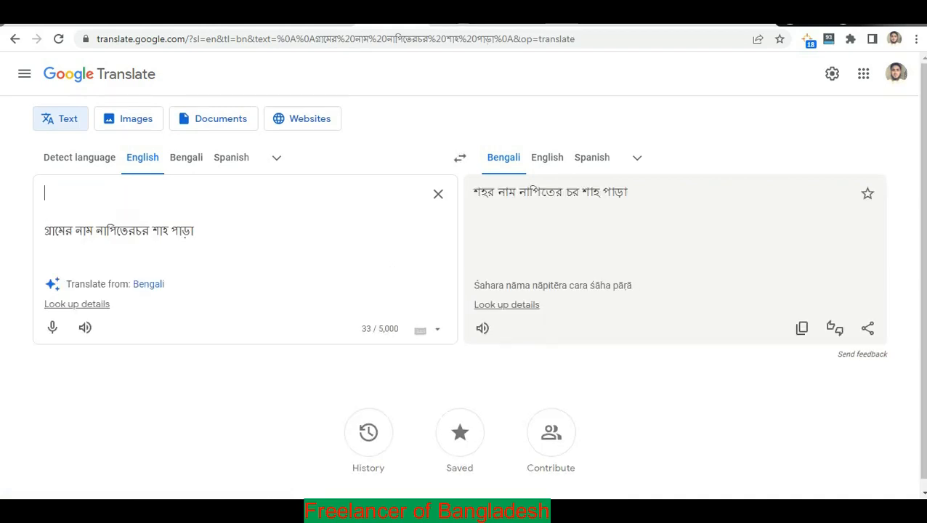
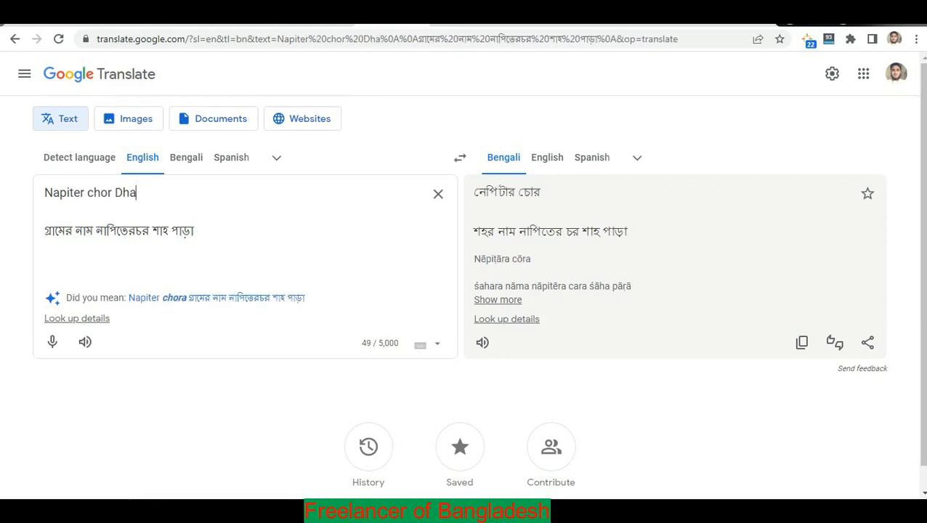
Correct the spelling's ending, select the finished Latin village name, and return to the order sheet.
key("BackSpace")
key("BackSpace")
key("BackSpace")
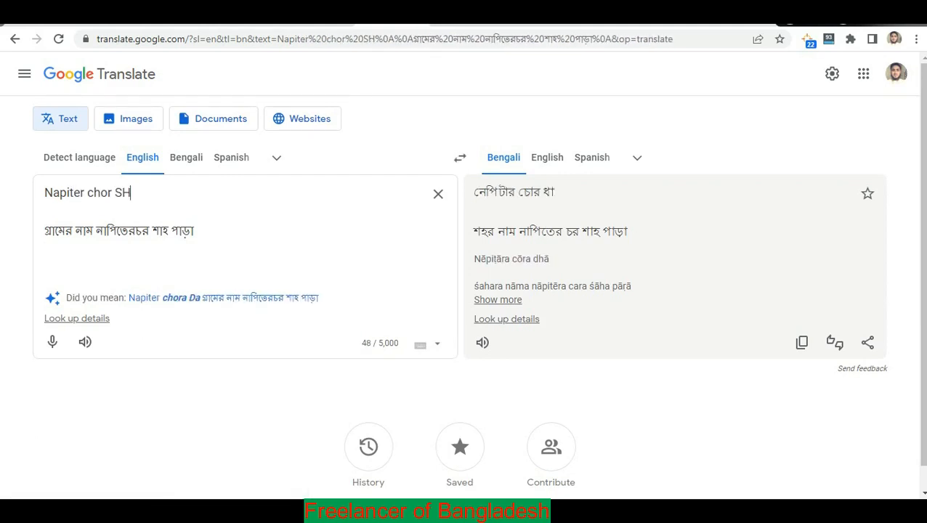
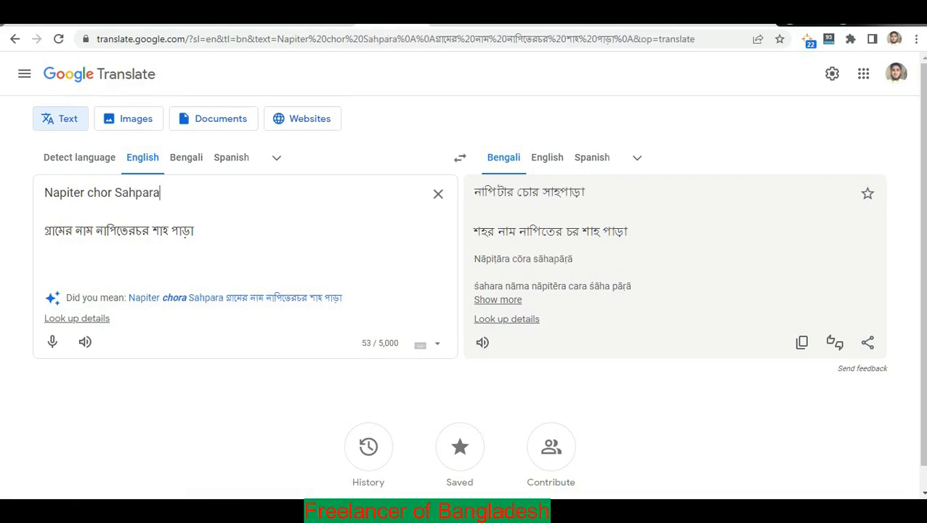
left_click_drag(187, 198, 43, 194)
key("ctrl+c")
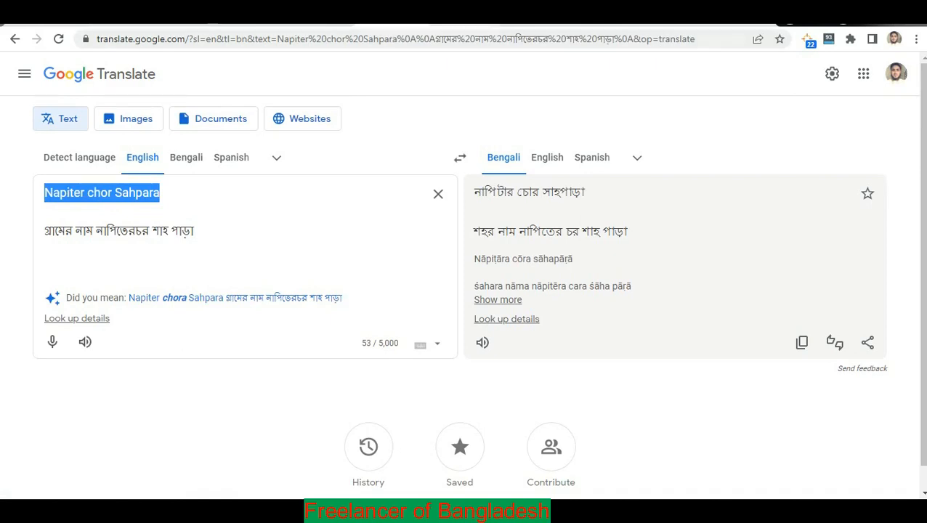
left_click(463, 16)
left_click(112, 16)
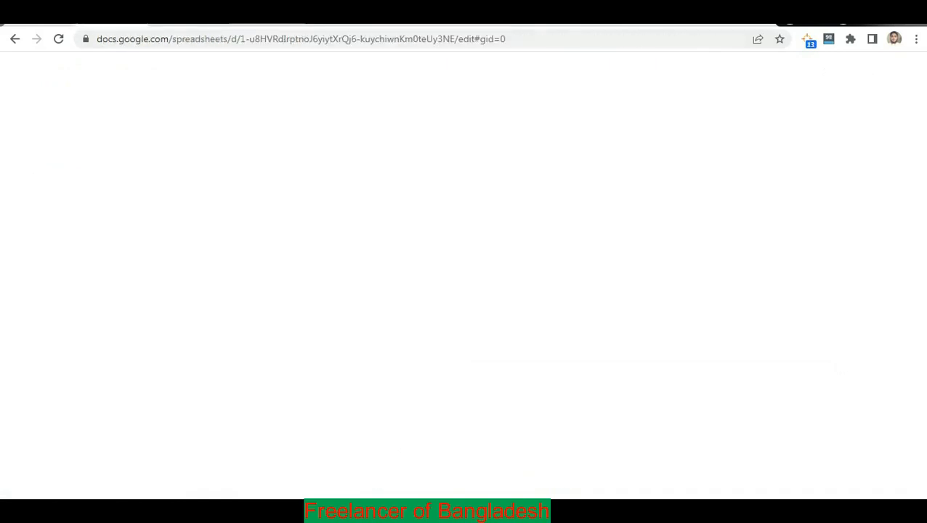
Insert the village name before Islampur in G309 with 'Chor' capitalised, then return to Delivery Tiger.
double_click(510, 240)
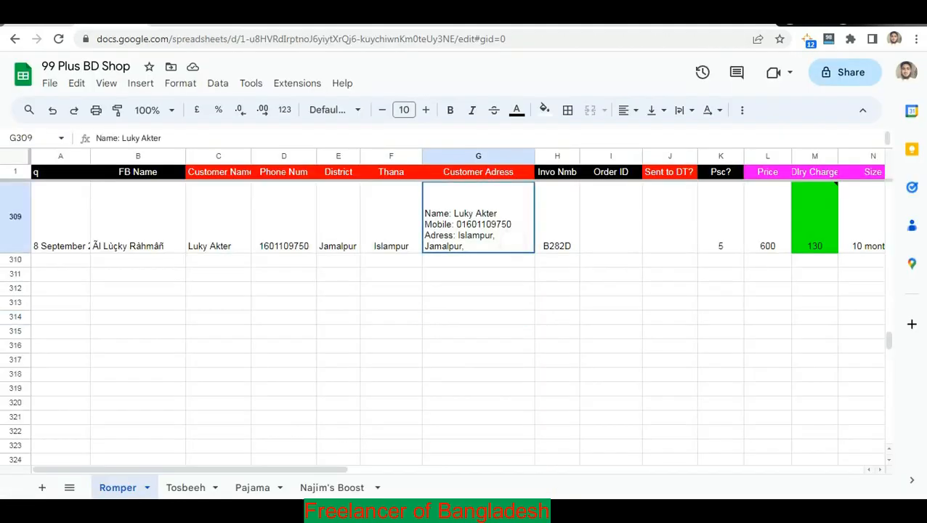
left_click(457, 209)
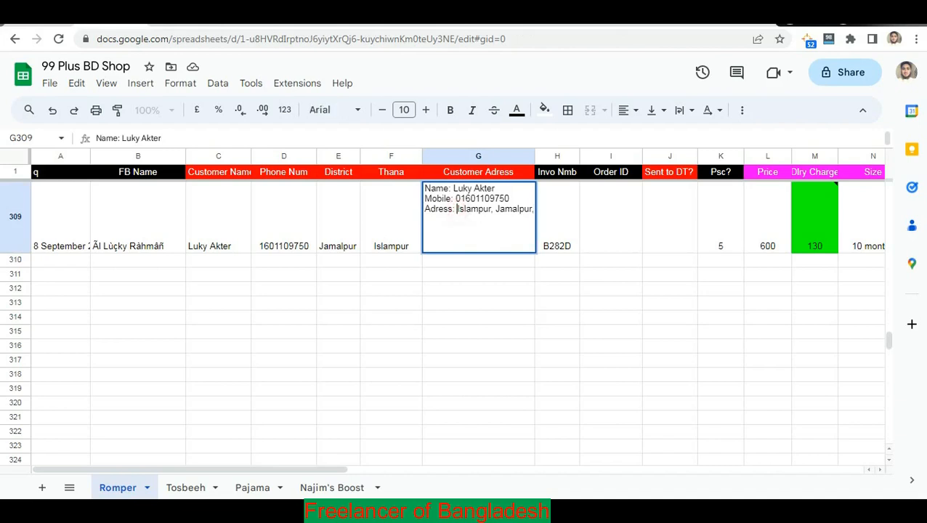
key("ctrl+v")
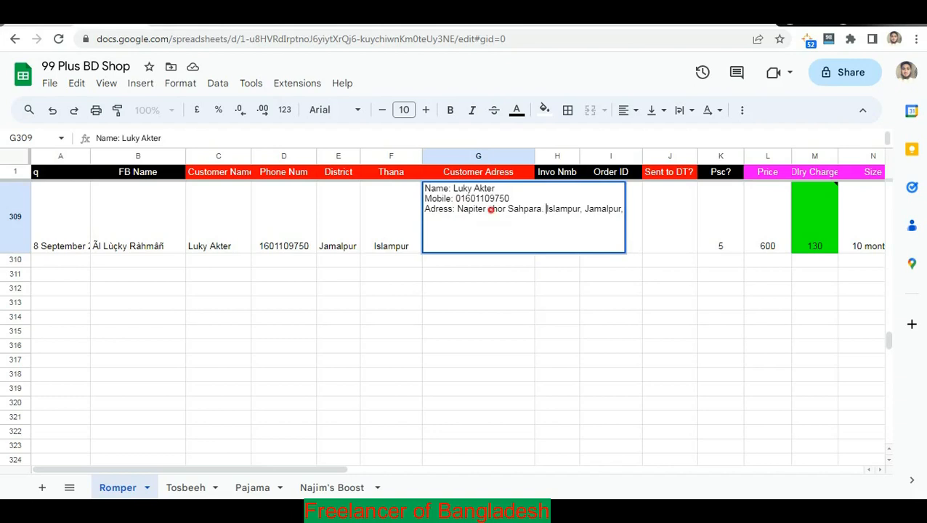
left_click(491, 209)
key("BackSpace")
type("C")
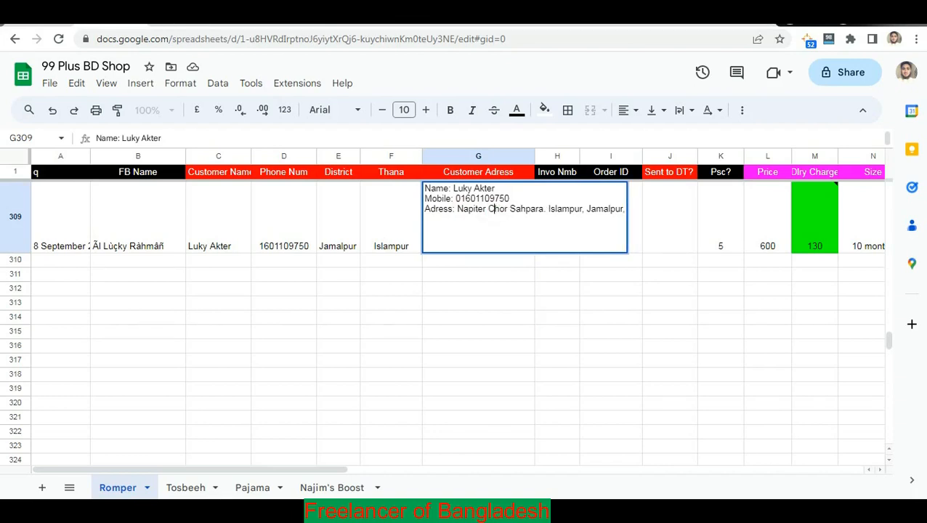
left_click(478, 303)
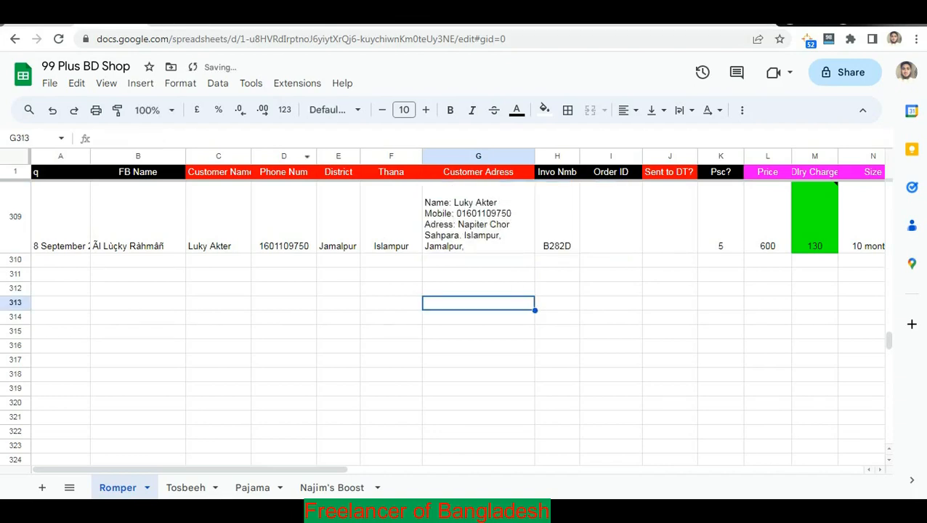
left_click(184, 15)
left_click(359, 254)
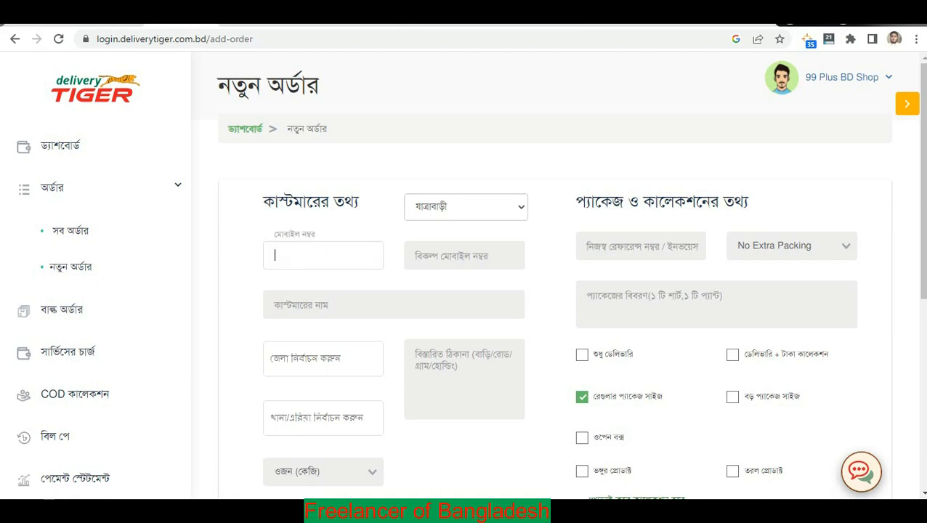
Copy the phone number from D309 into the mobile field and add the leading 0.
left_click(322, 196)
left_click(80, 16)
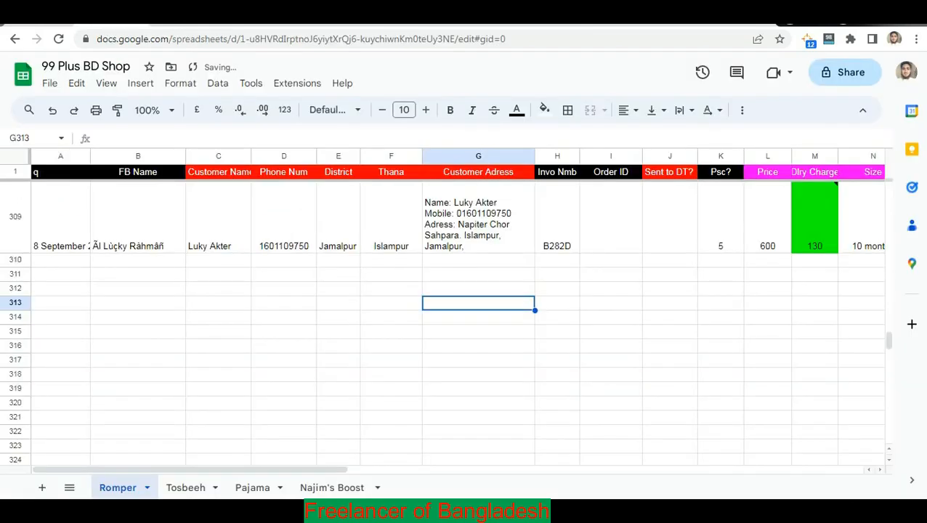
left_click(291, 244)
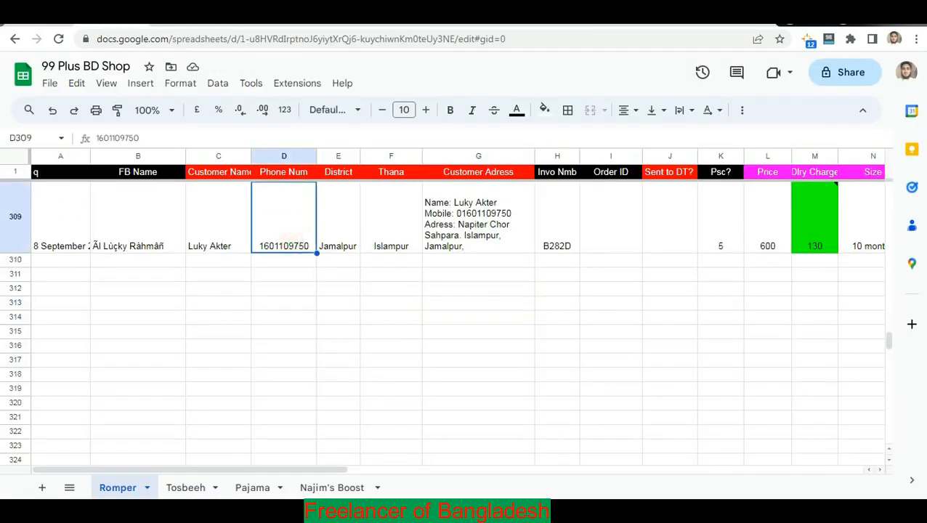
key("ctrl+c")
left_click(195, 16)
left_click(320, 258)
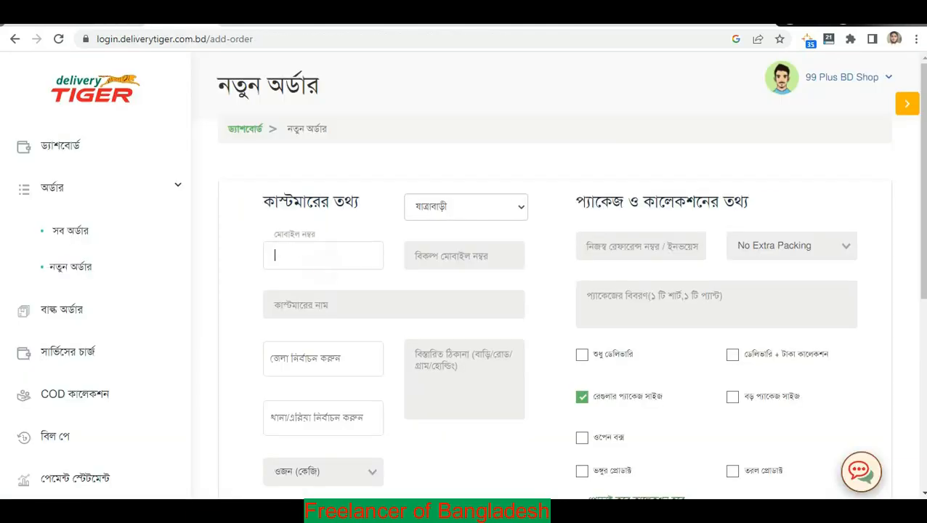
key("ctrl+v")
left_click(347, 228)
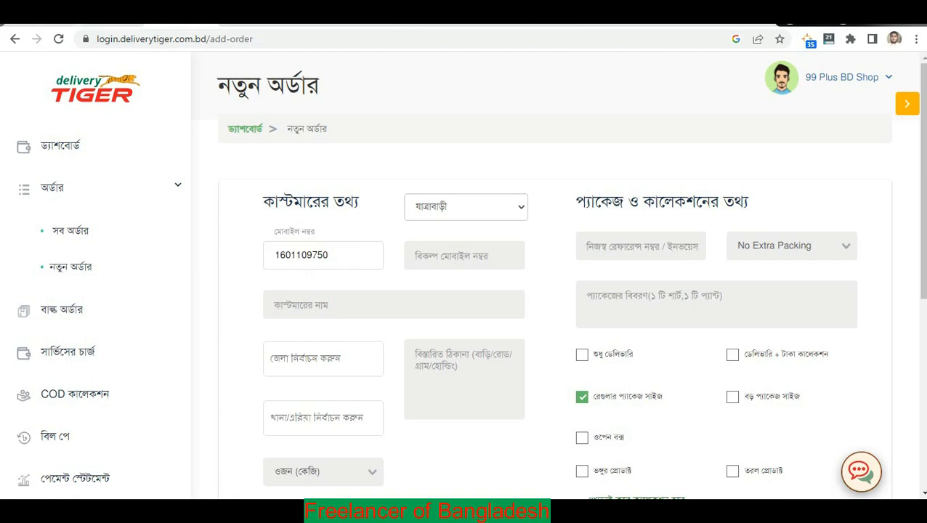
left_click(275, 254)
type("0")
Copy the customer name from C309 into the order's name field.
left_click(371, 300)
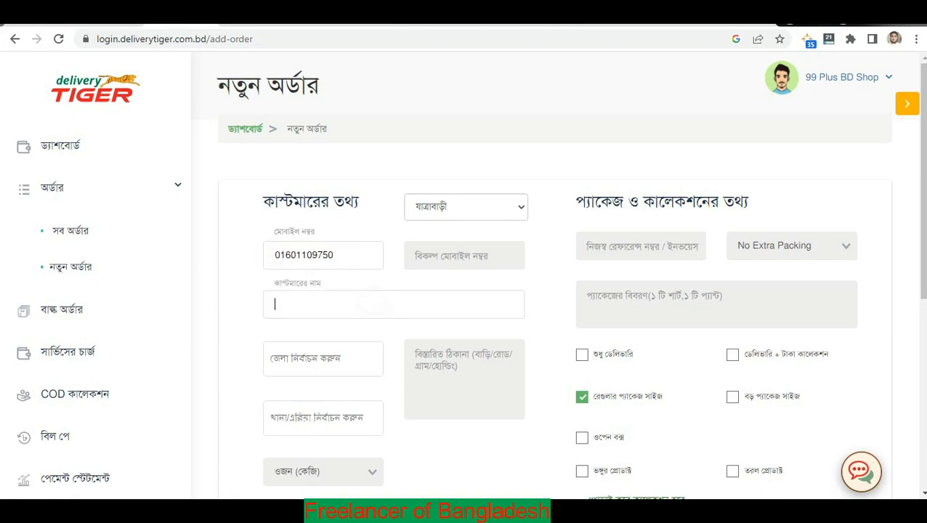
left_click(114, 16)
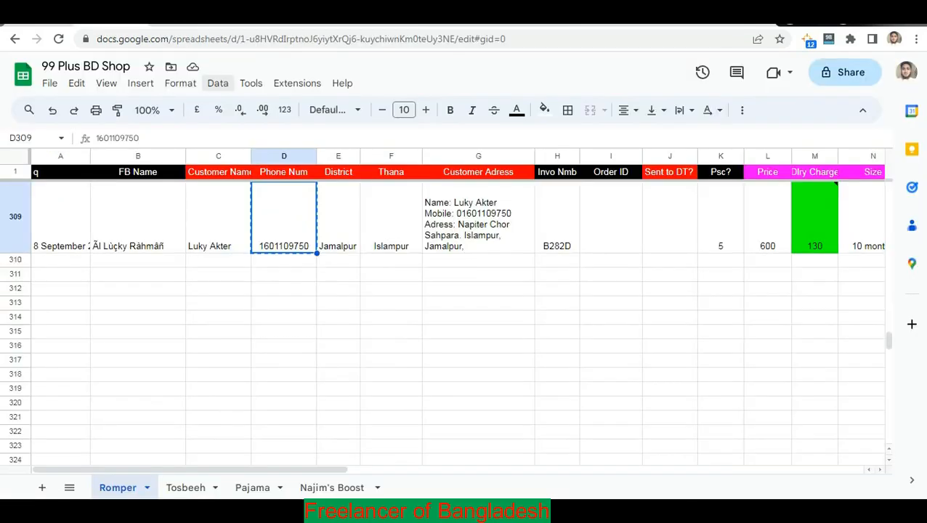
left_click(218, 232)
key("ctrl+c")
left_click(196, 16)
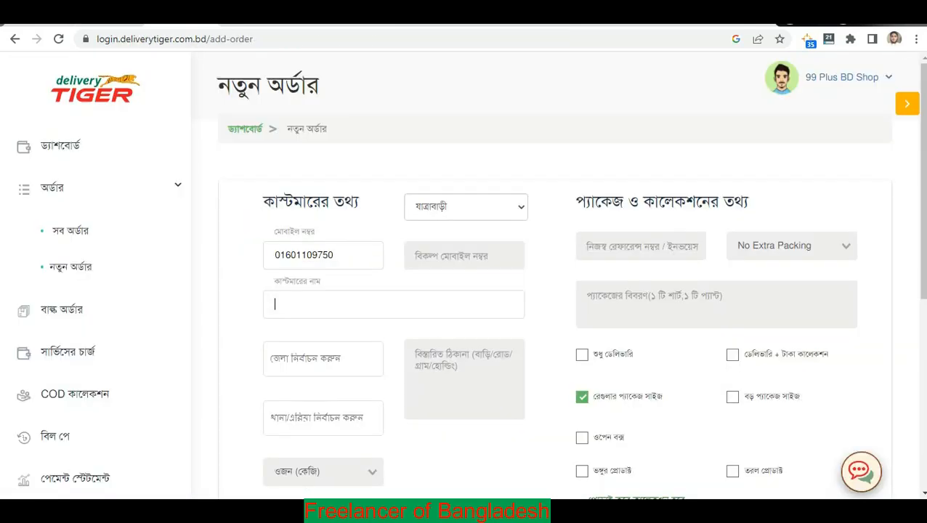
key("ctrl+v")
Copy the customer address from G309 into the detailed address box.
scroll(461, 292, "down", 1)
left_click(461, 292)
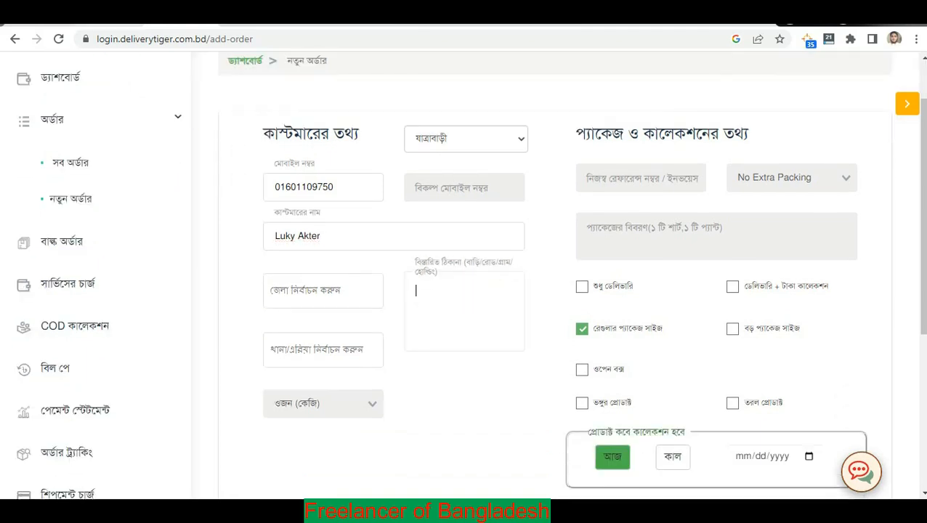
left_click(109, 16)
left_click(487, 229)
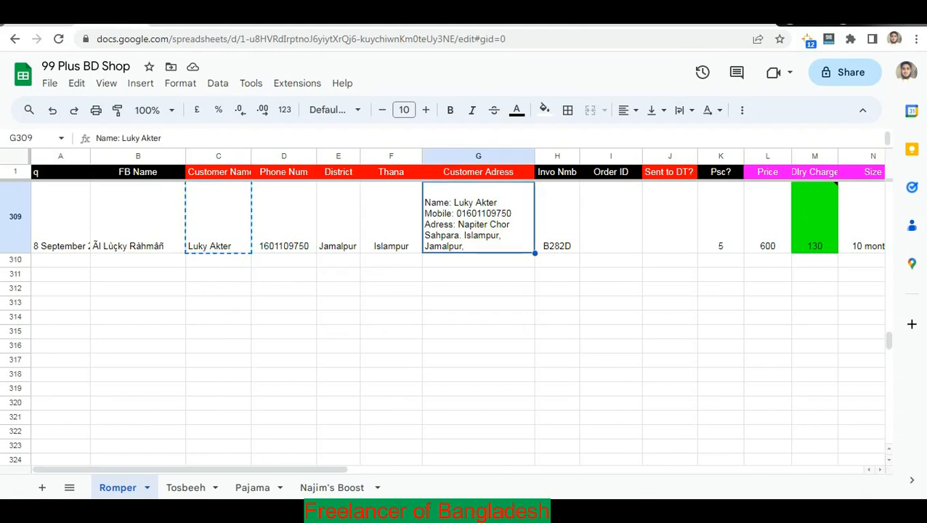
key("ctrl+c")
key("ctrl+Tab")
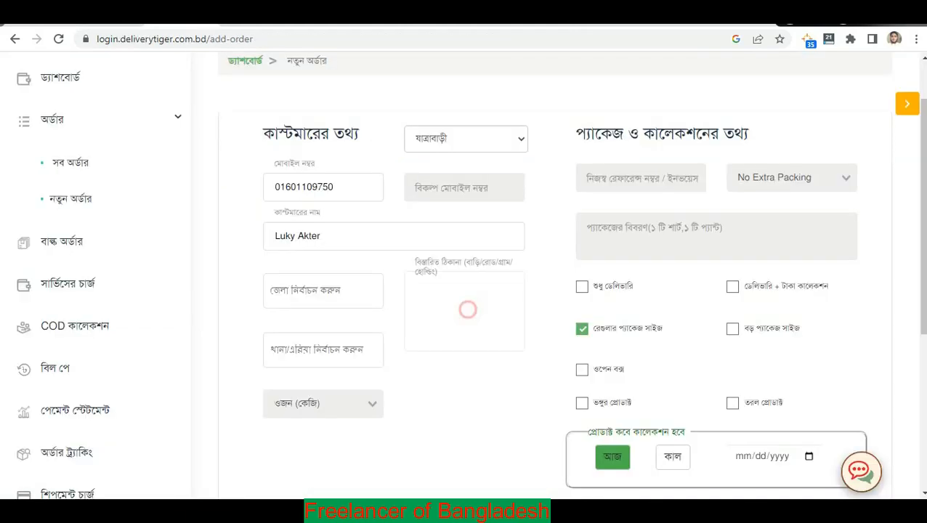
key("ctrl+v")
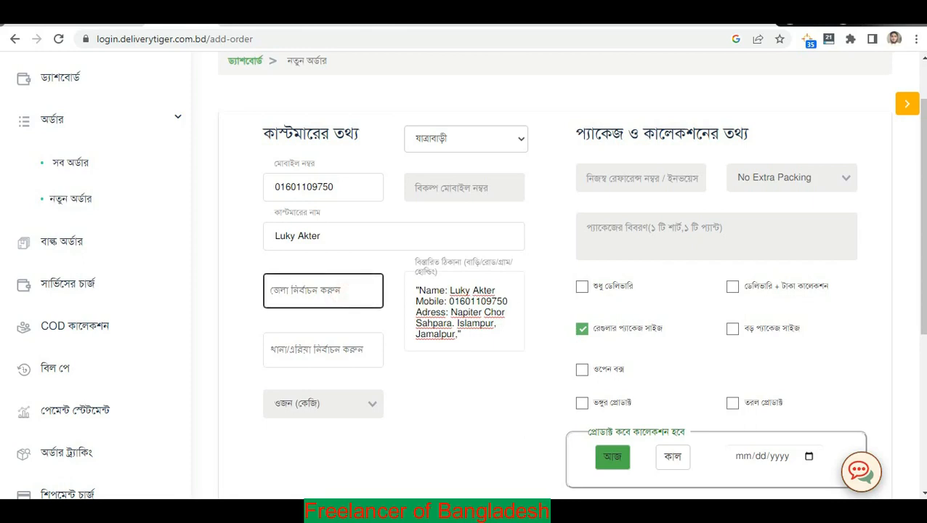
Choose district জামালপুর via 'ja' and thana ইসলামপুর via 'is' from their dropdowns.
left_click(342, 294)
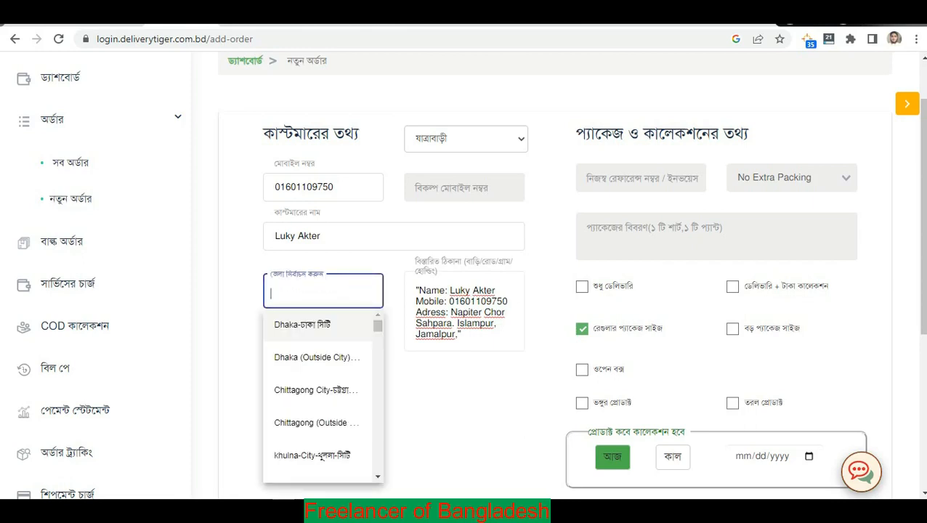
type("j")
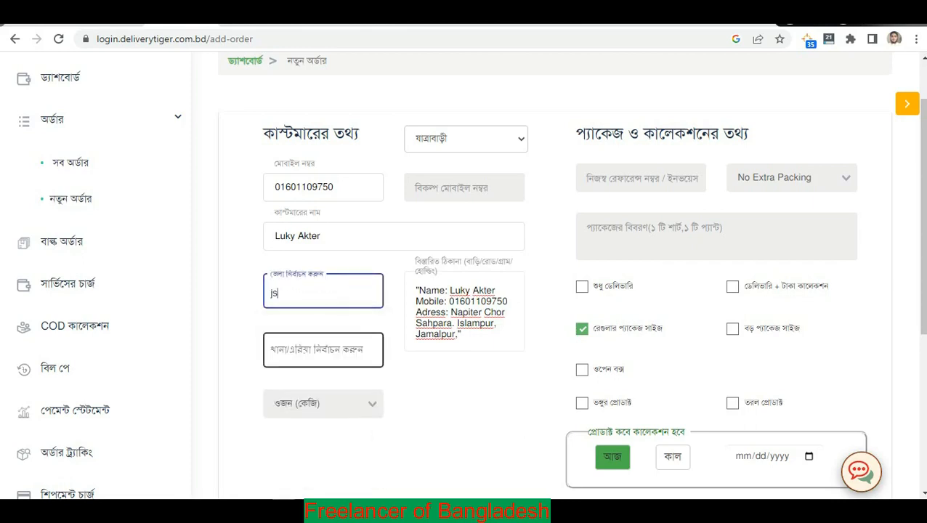
type("a")
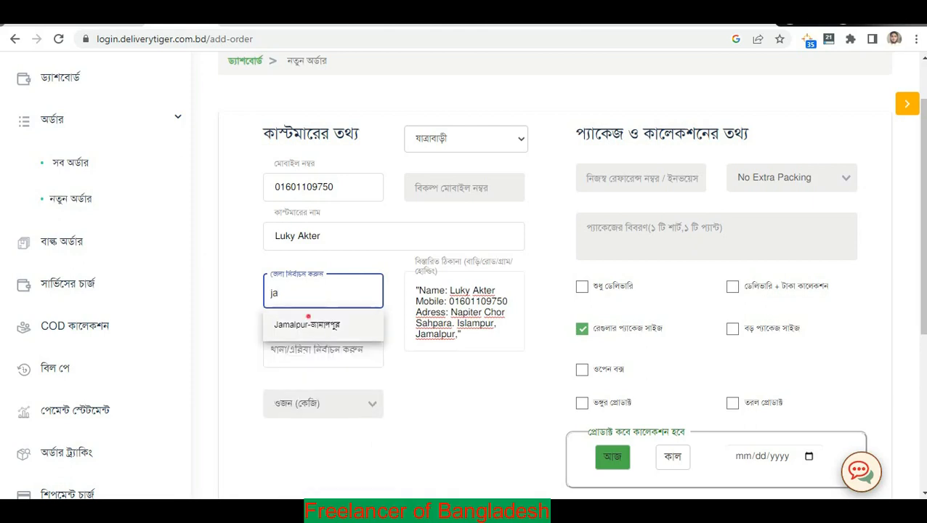
left_click(308, 317)
left_click(322, 350)
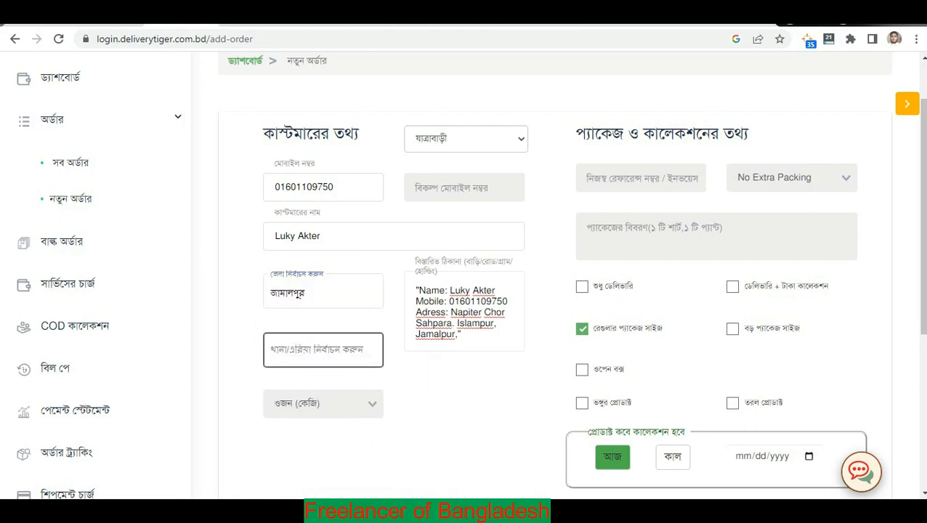
left_click(454, 365)
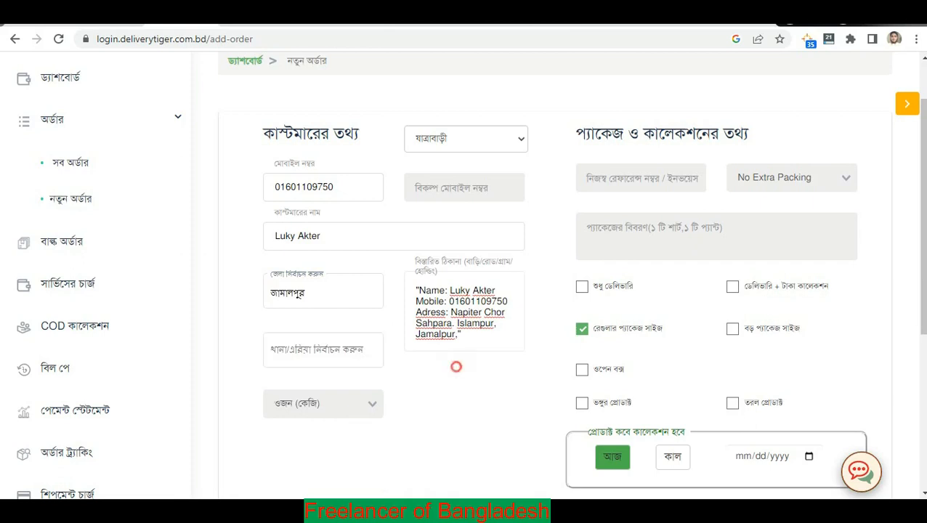
left_click(472, 324)
left_click(350, 355)
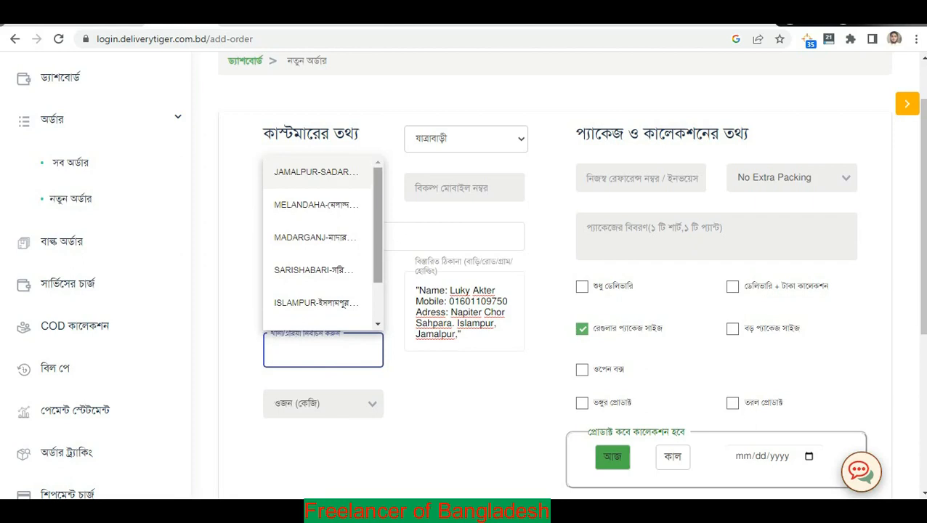
type("is")
left_click(362, 382)
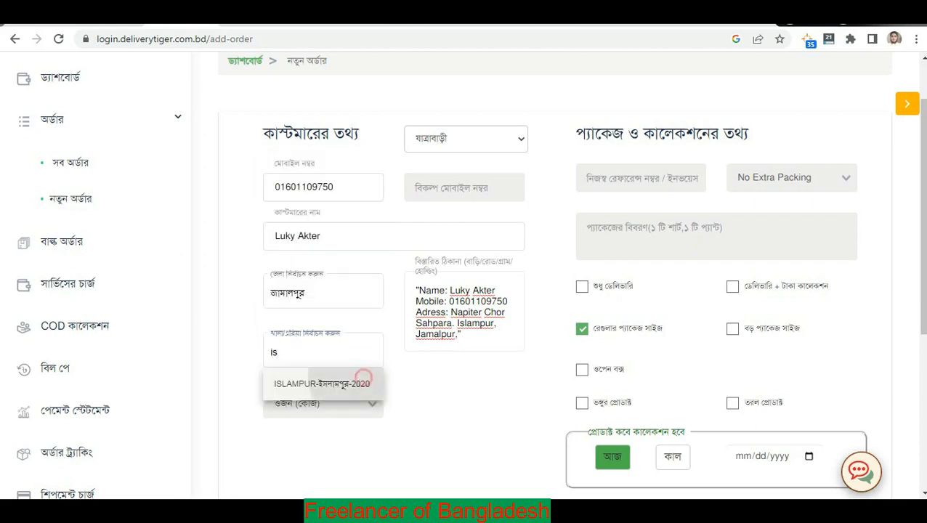
scroll(444, 376, "down", 2)
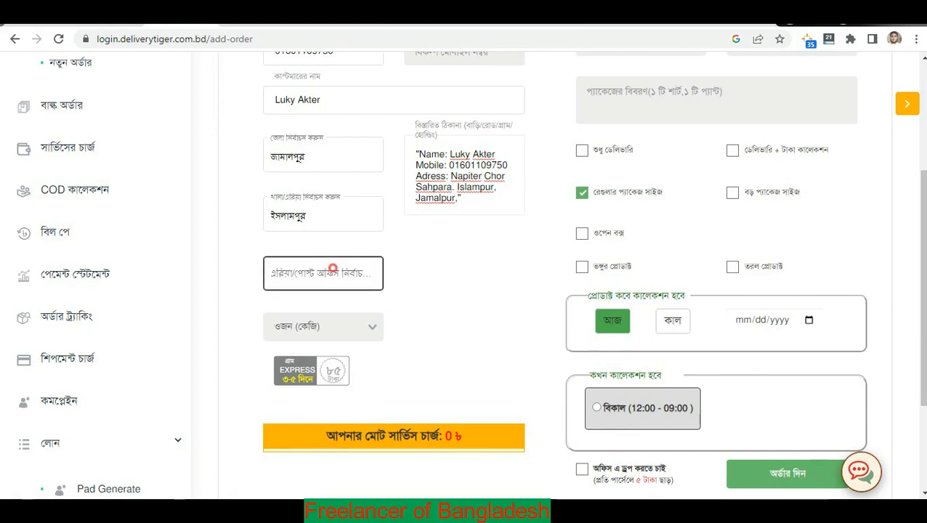
Choose post office ইসলামপুর পোষ্ট অফিস, weight <= 1 kg and the 85-taka EXPRESS delivery.
left_click(296, 271)
scroll(465, 290, "down", 1)
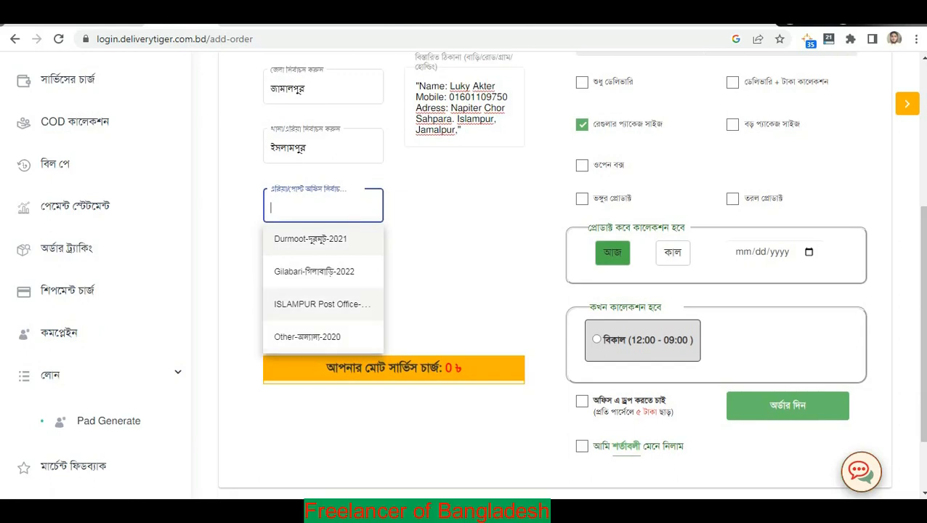
left_click(332, 305)
scroll(332, 304, "up", 1)
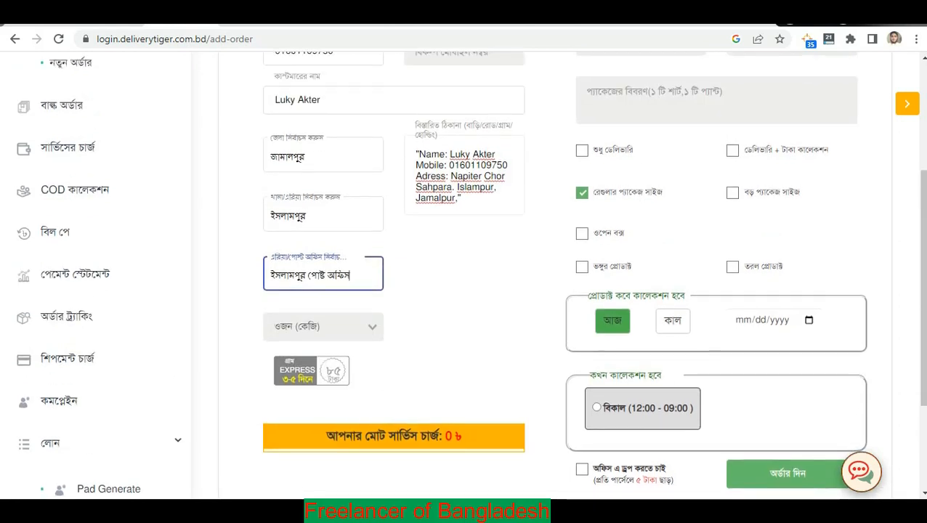
left_click(354, 326)
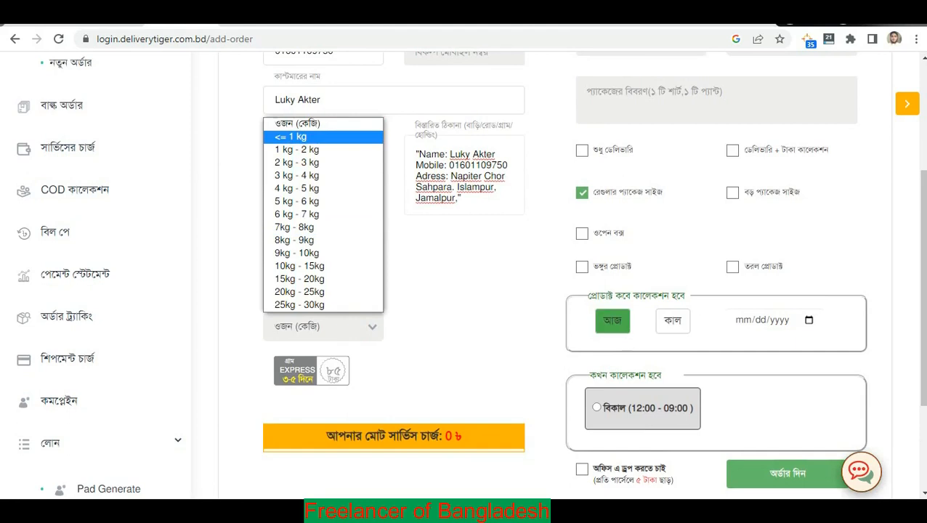
left_click(291, 137)
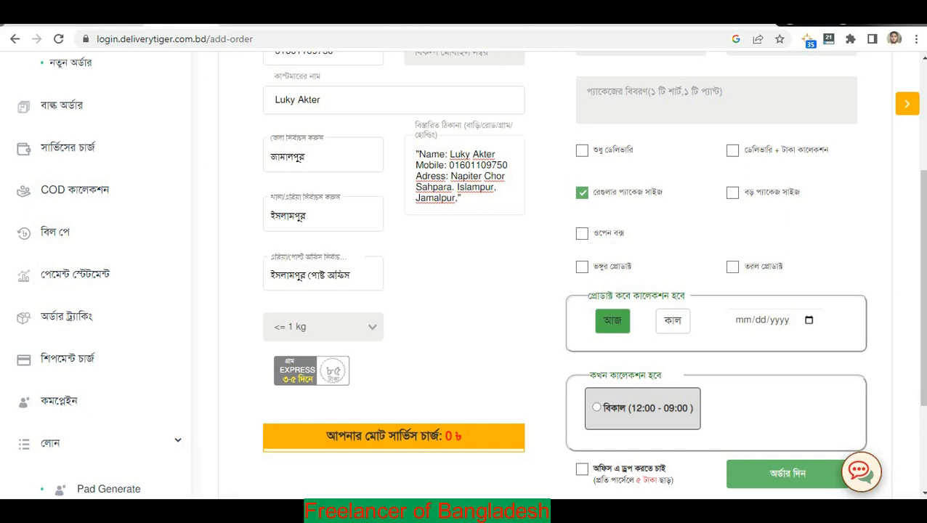
left_click(312, 364)
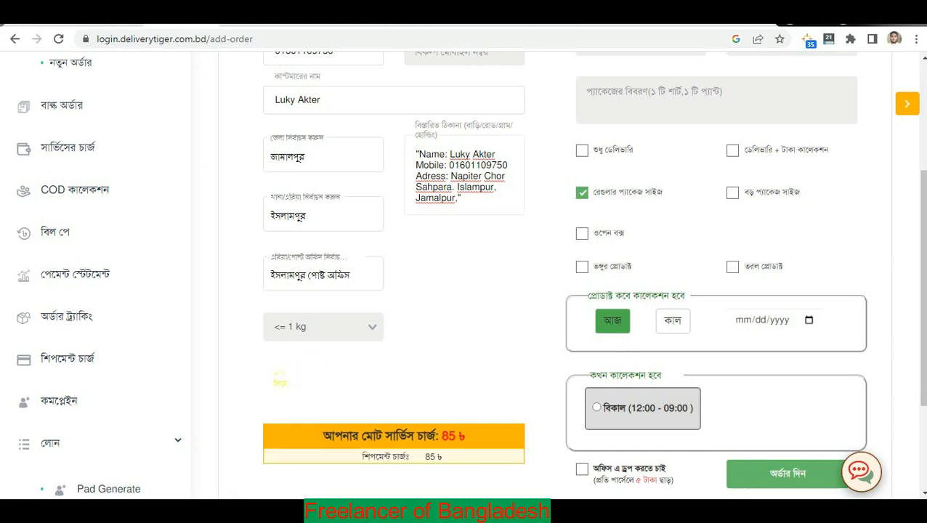
scroll(629, 244, "up", 5)
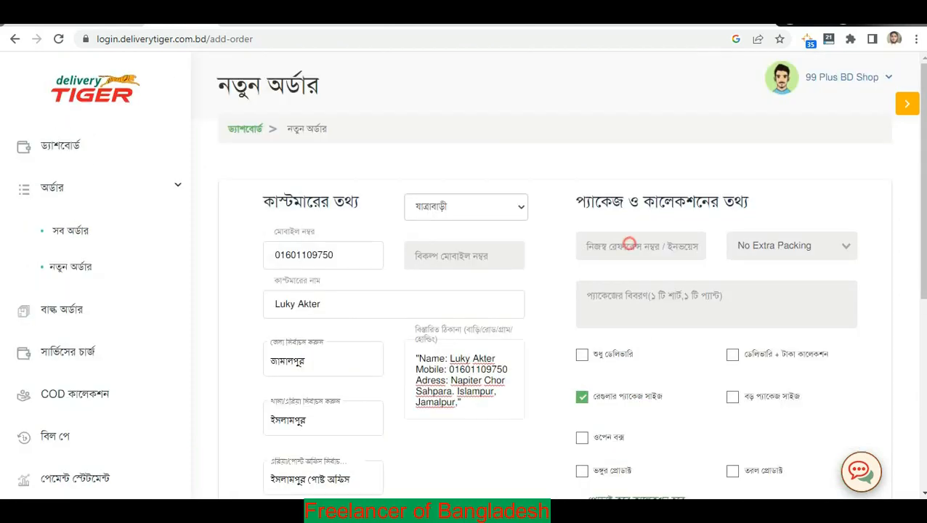
Copy the invoice number from cell H309 into the order's reference/invoice number field.
left_click(629, 244)
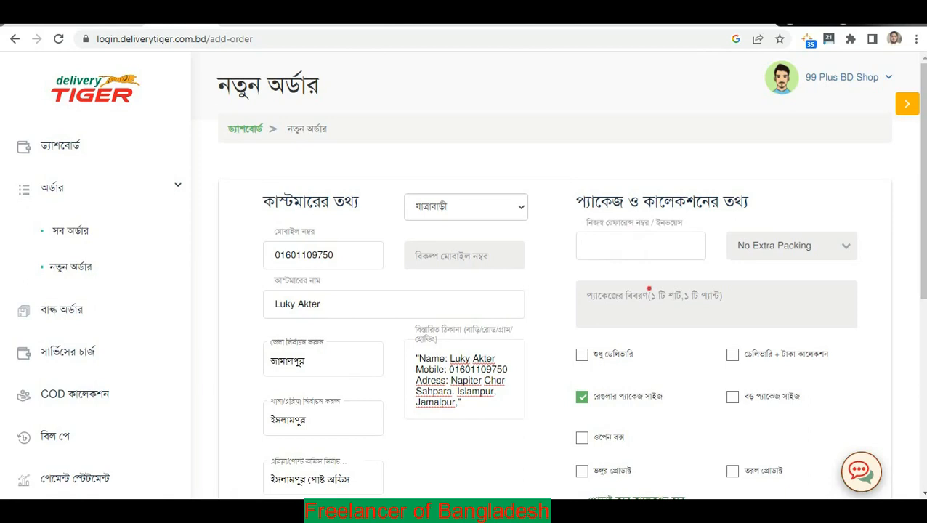
left_click(649, 288)
left_click(637, 243)
key("ctrl+Tab")
left_click(558, 228)
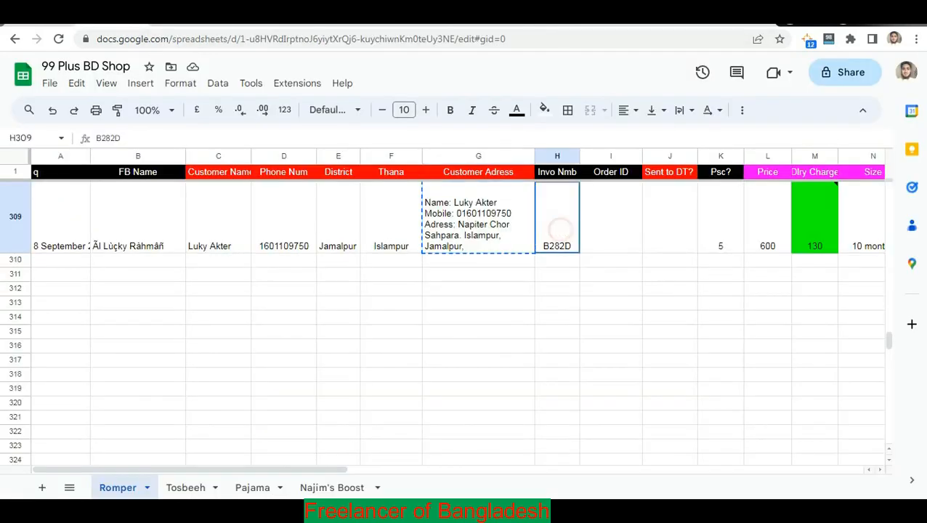
key("ctrl+c")
key("ctrl+Tab")
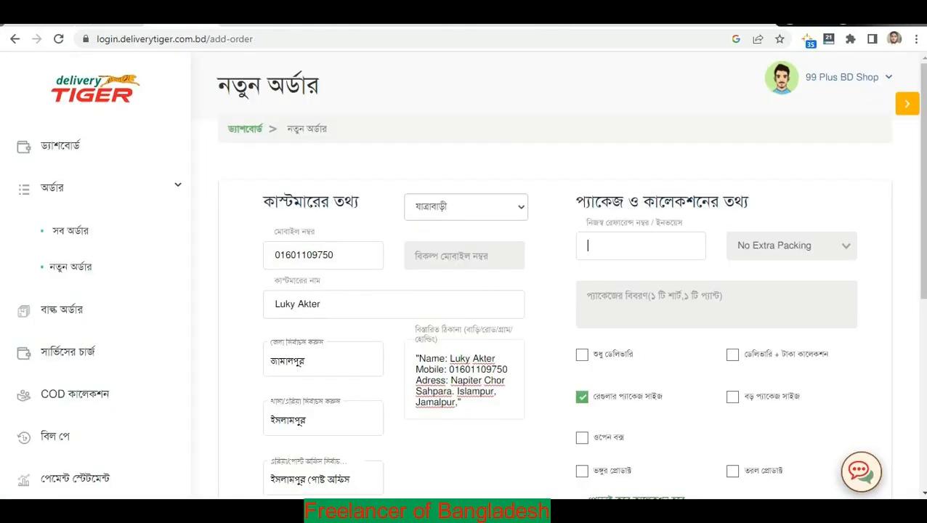
key("ctrl+v")
Enter 'Clothes' as the package description.
left_click(649, 300)
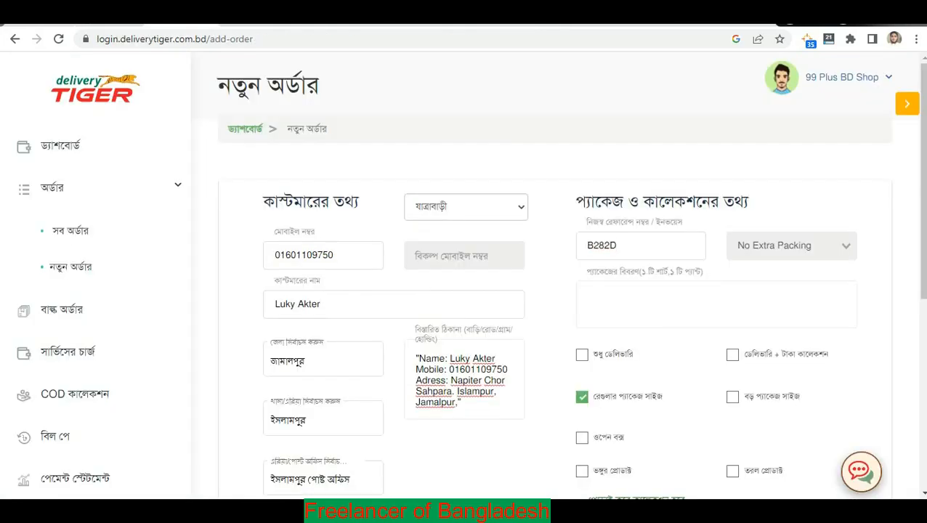
type("Clothes")
scroll(732, 217, "down", 2)
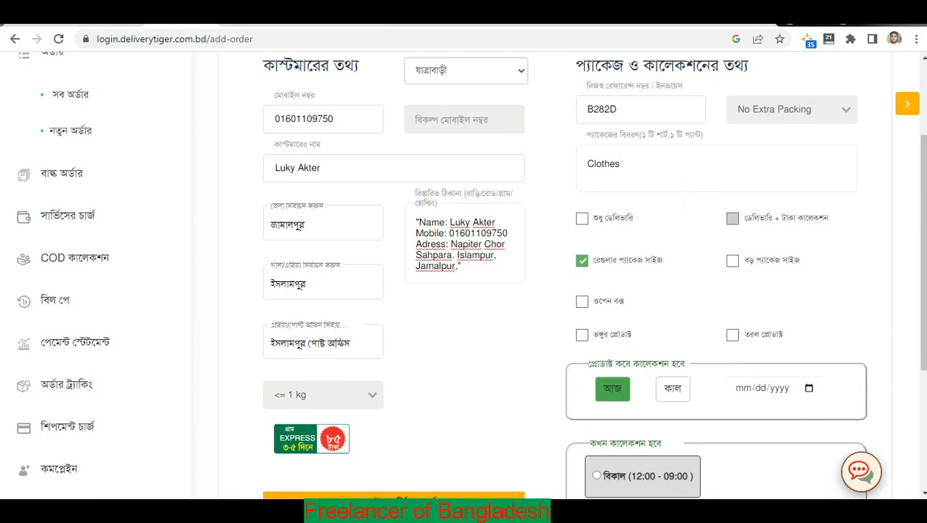
Choose delivery with cash collection and paste 600 from L309 as the price and collection amount.
left_click(732, 218)
left_click(640, 265)
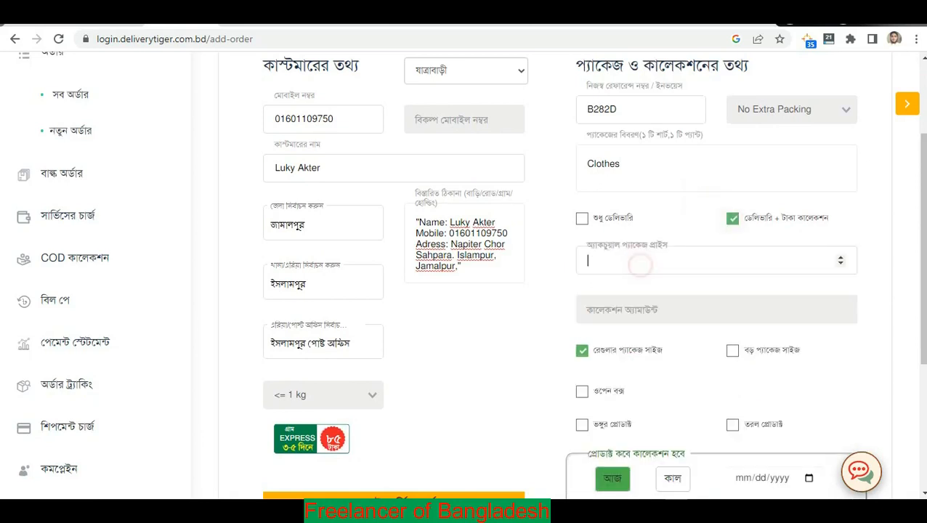
left_click(647, 262)
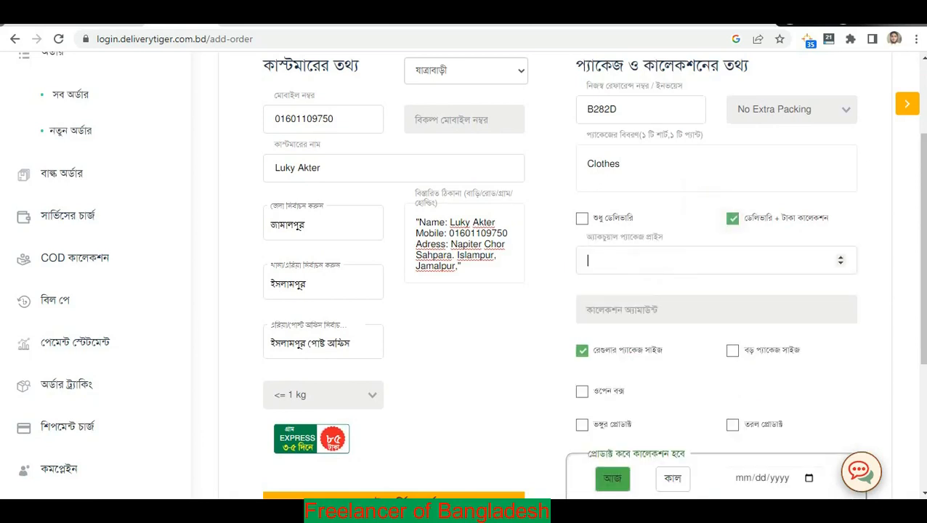
key("ctrl+Tab")
left_click(769, 236)
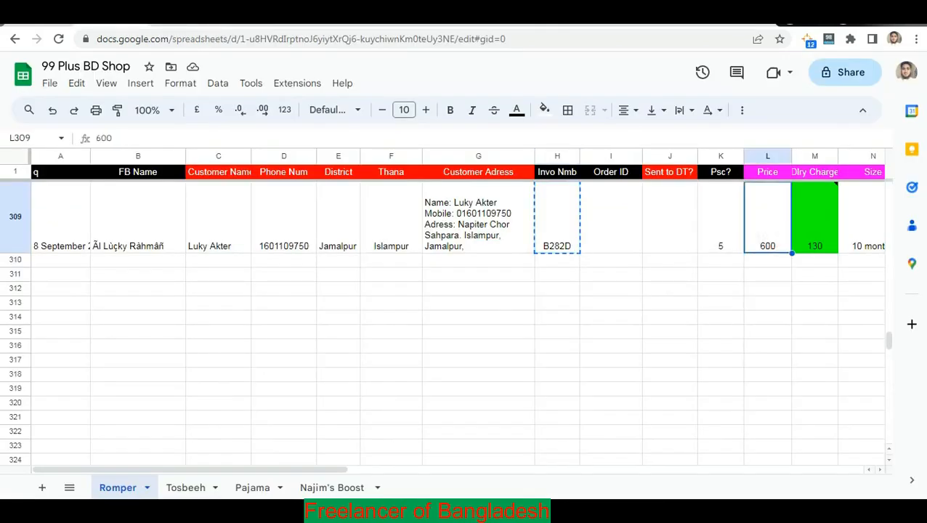
key("ctrl+c")
key("ctrl+shift+Tab")
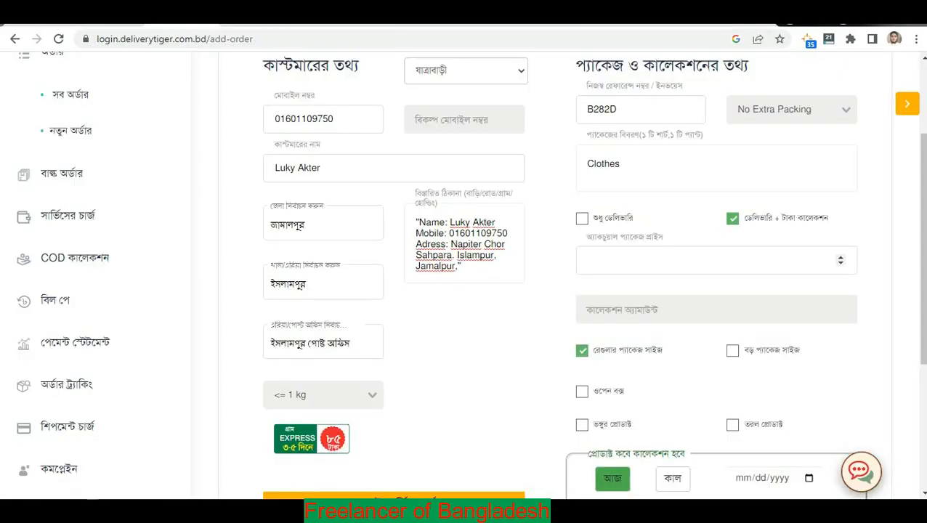
key("ctrl+v")
left_click(657, 309)
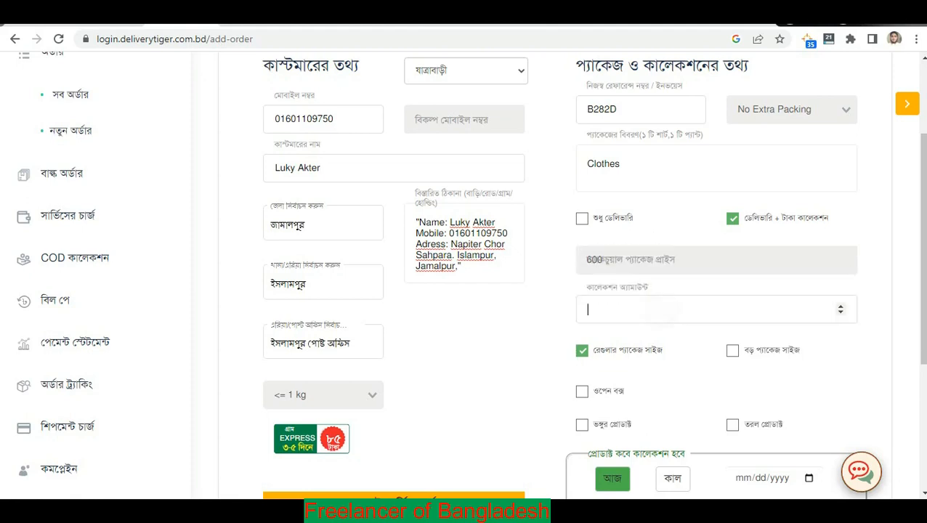
key("ctrl+v")
Check that the package price and collection amount fields both hold 600.
left_click(670, 257)
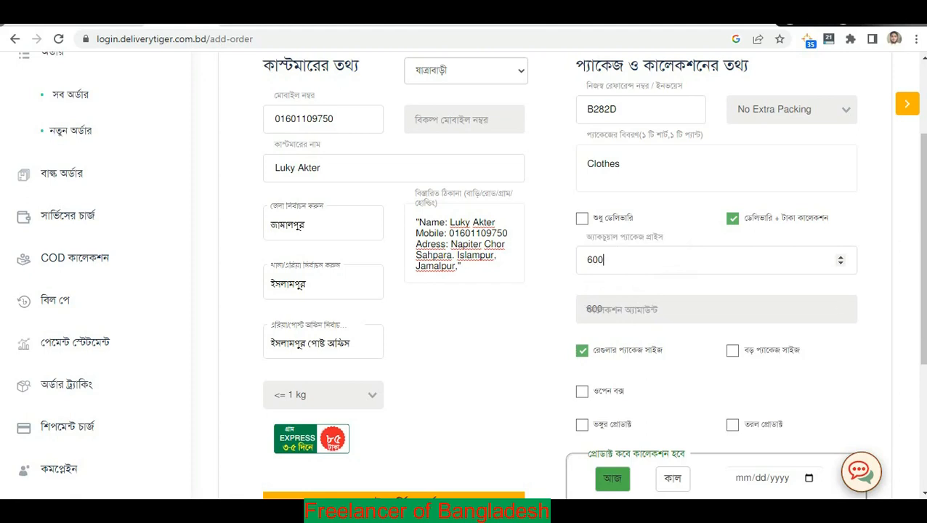
left_click(635, 264)
double_click(630, 259)
left_click(656, 262)
double_click(648, 260)
left_click(643, 315)
double_click(637, 312)
left_click(637, 312)
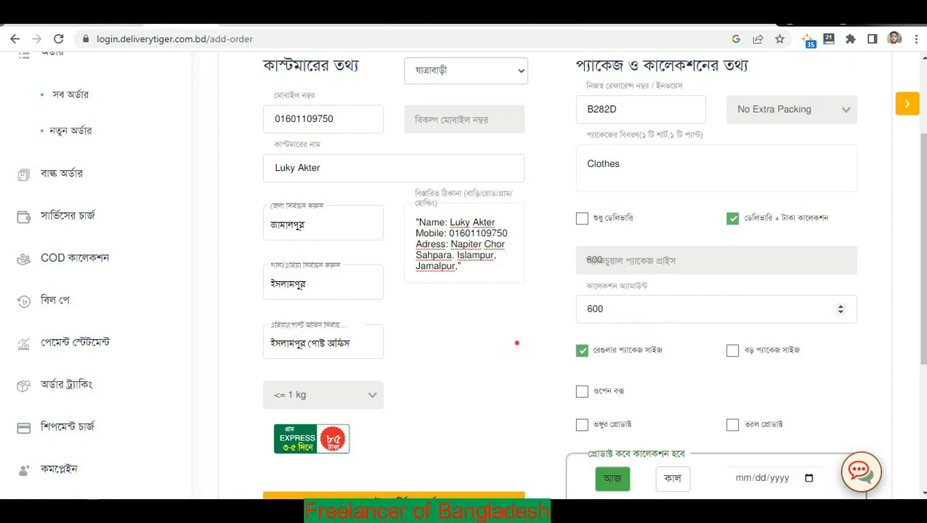
left_click(516, 343)
left_click(640, 260)
left_click(660, 313)
left_click(647, 310)
left_click(508, 336)
scroll(508, 336, "down", 3)
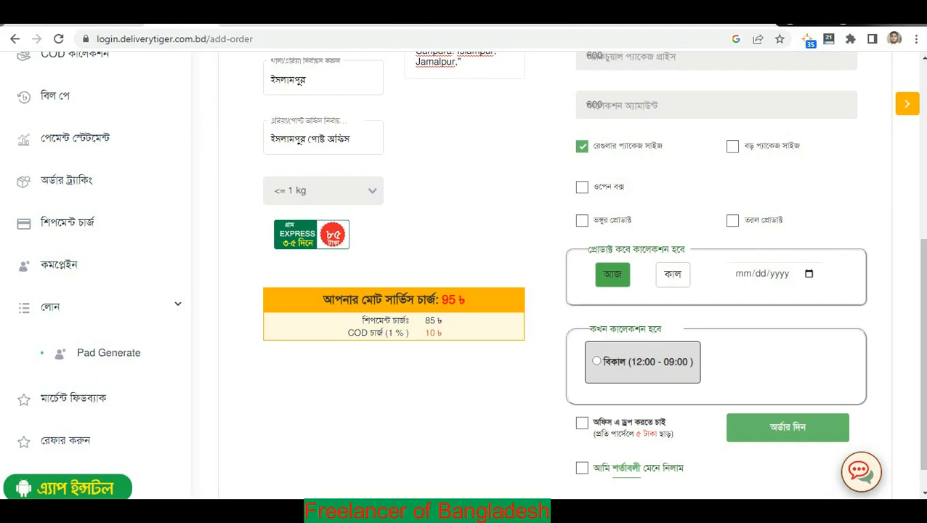
Dismiss the Windows colour-scheme prompt covering the order form.
scroll(465, 276, "up", 2)
scroll(465, 276, "down", 1)
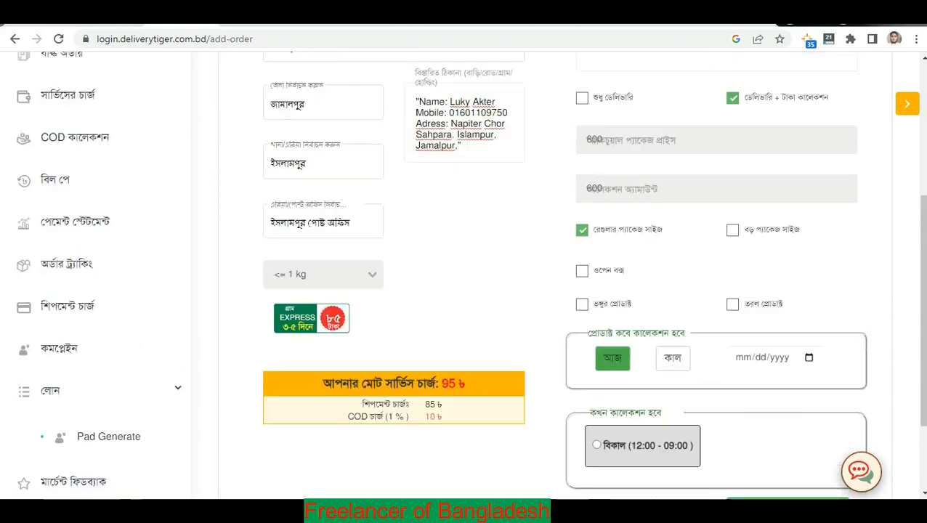
scroll(464, 276, "down", 1)
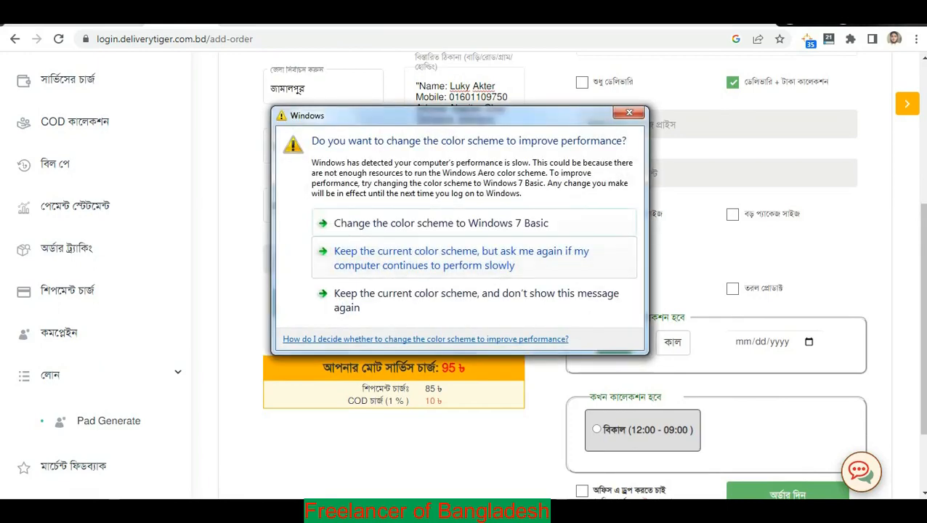
left_click(465, 259)
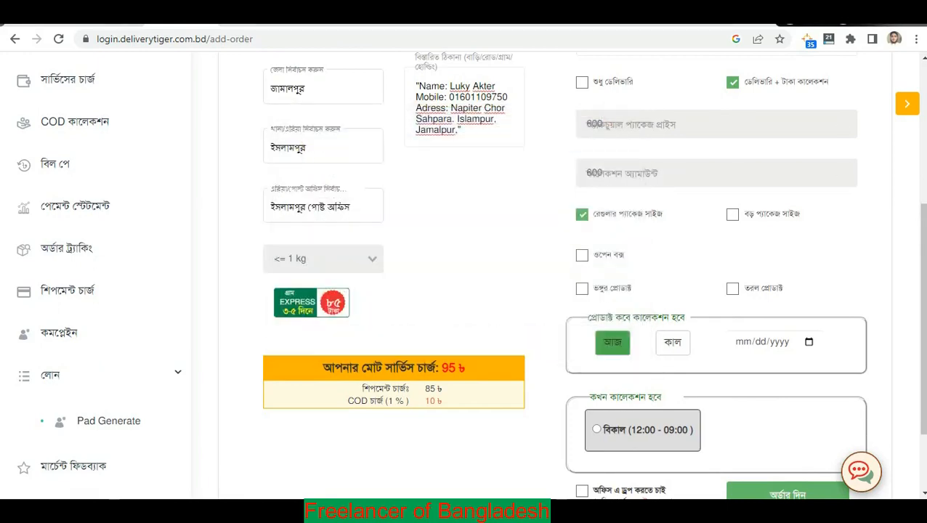
scroll(581, 255, "down", 1)
scroll(582, 255, "up", 1)
scroll(464, 275, "down", 2)
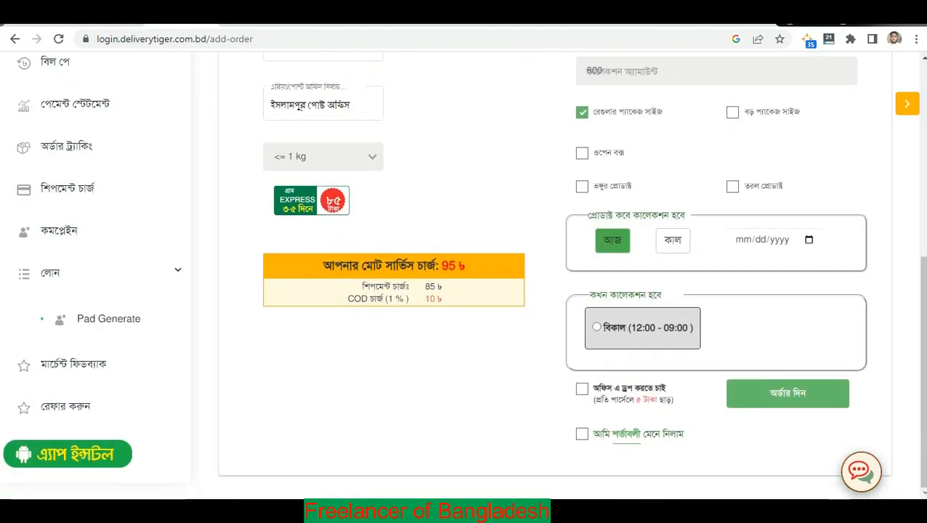
triple_click(610, 211)
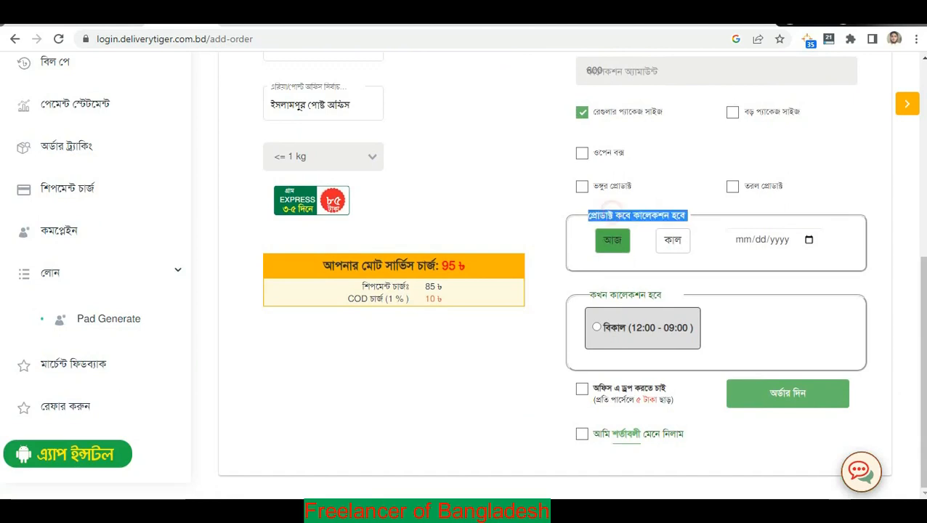
left_click(631, 213)
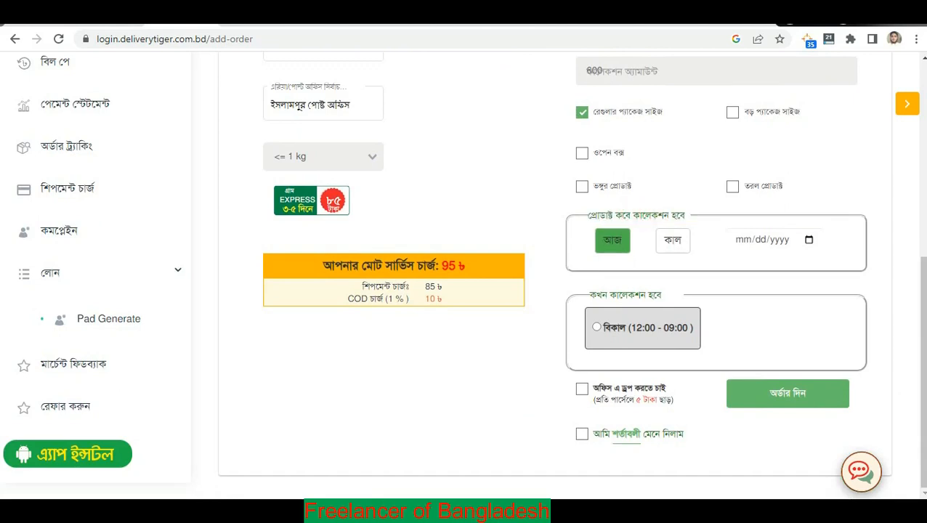
Schedule pickup for today (আজ) in the 12:00 - 09:00 afternoon slot, accept the terms, and place the order.
left_click(619, 241)
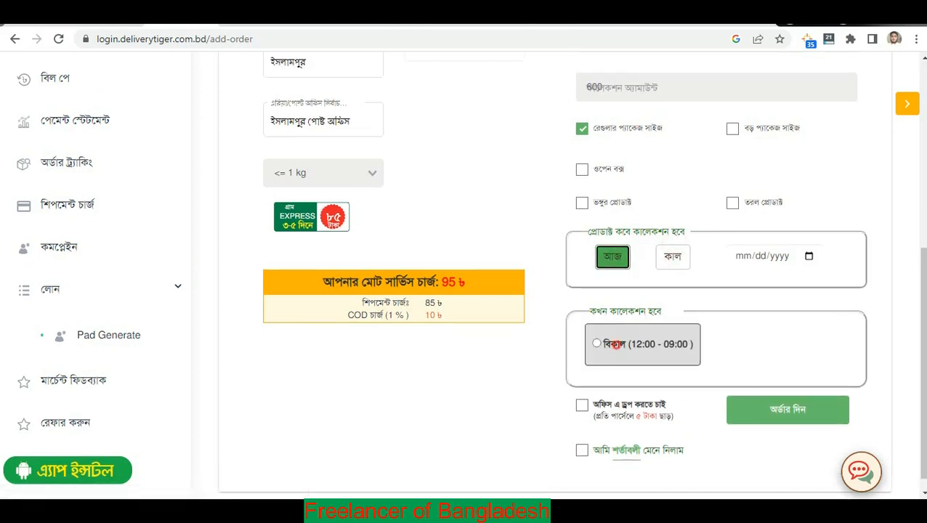
left_click(614, 345)
scroll(582, 436, "down", 1)
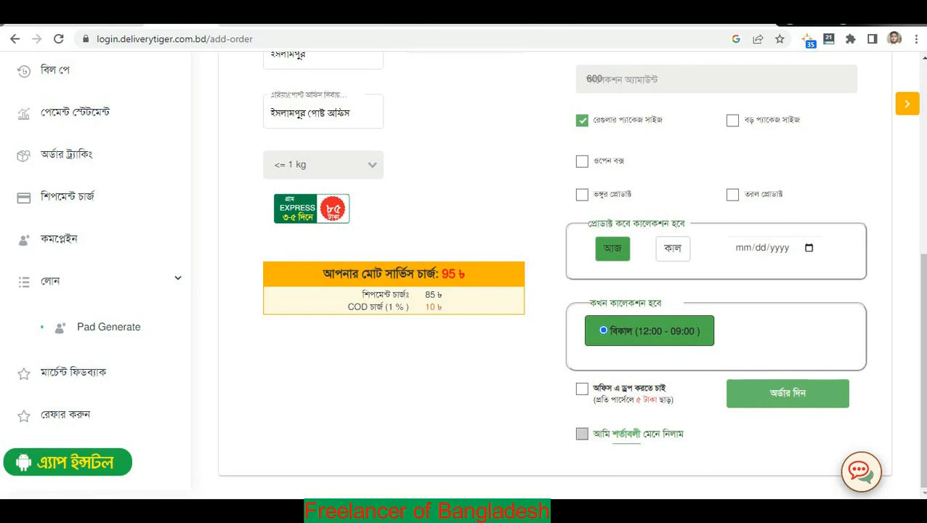
left_click(582, 433)
left_click(787, 393)
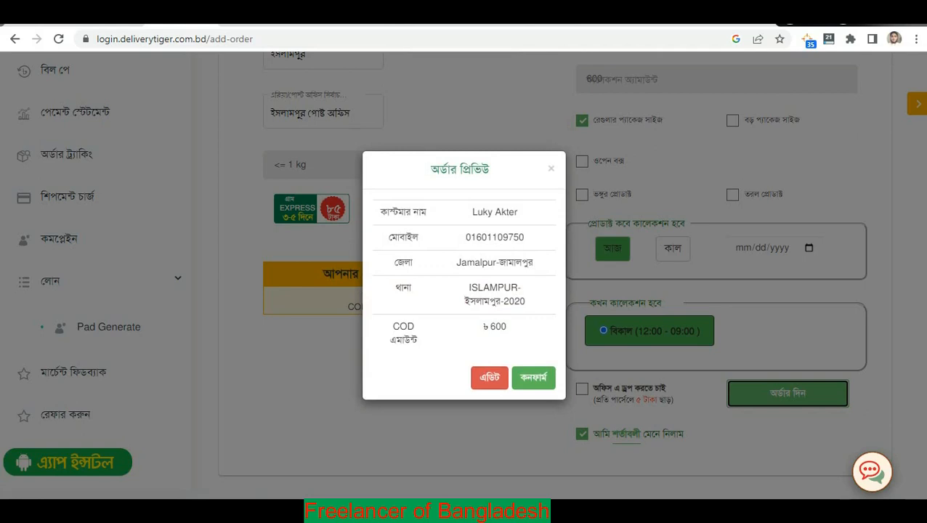
Select the customer's mobile number in the Order Preview and switch to the order log spreadsheet.
triple_click(436, 168)
triple_click(459, 170)
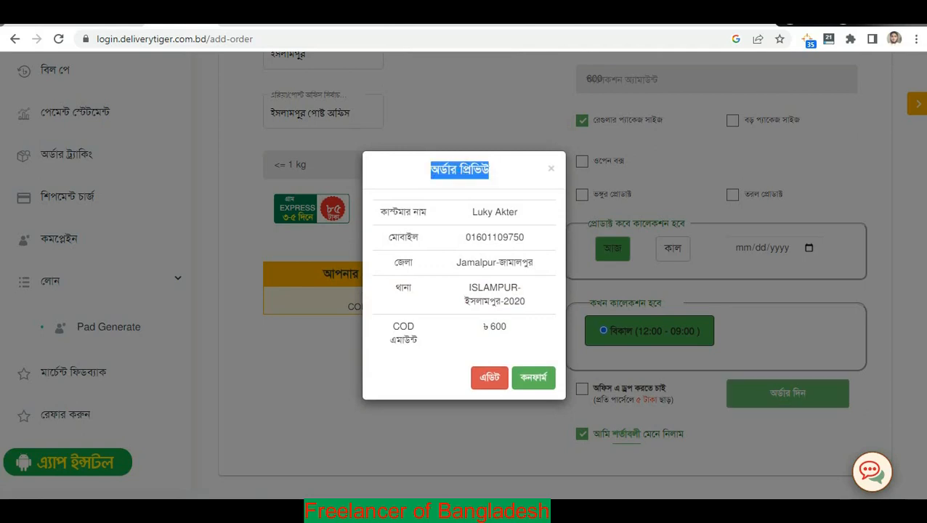
triple_click(493, 237)
key("ctrl+c")
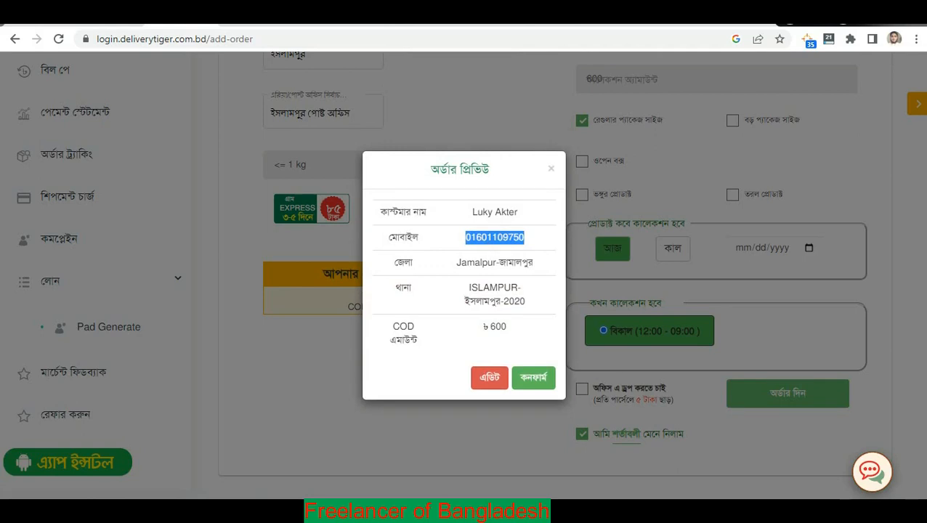
left_click(113, 22)
left_click(380, 306)
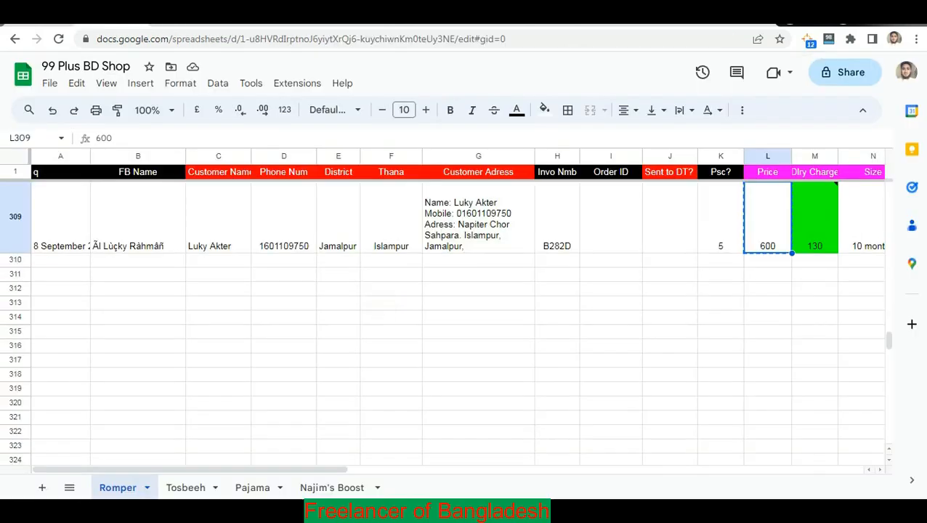
Search the sheet for the customer's mobile number without its leading 0, confirming row 309, then return.
key("ctrl+f")
key("ctrl+v")
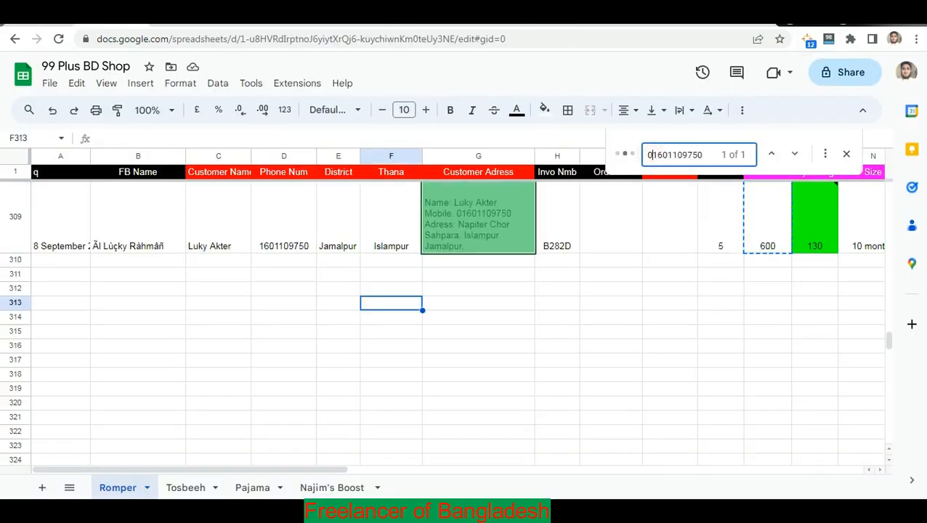
key("BackSpace")
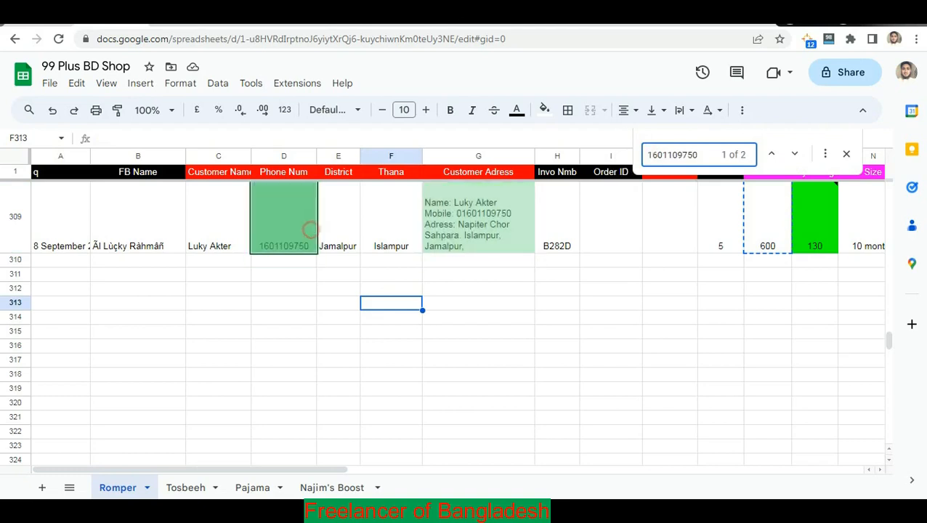
left_click(310, 230)
left_click(469, 236)
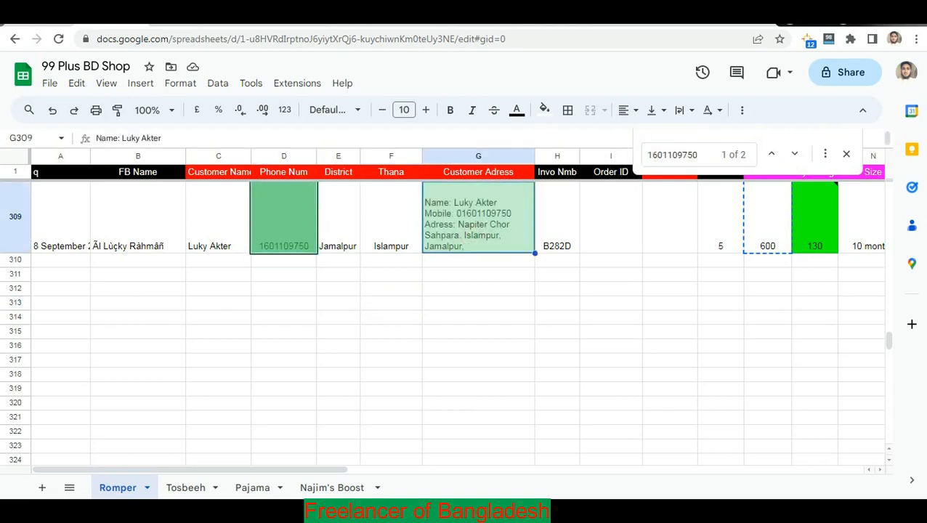
left_click(181, 16)
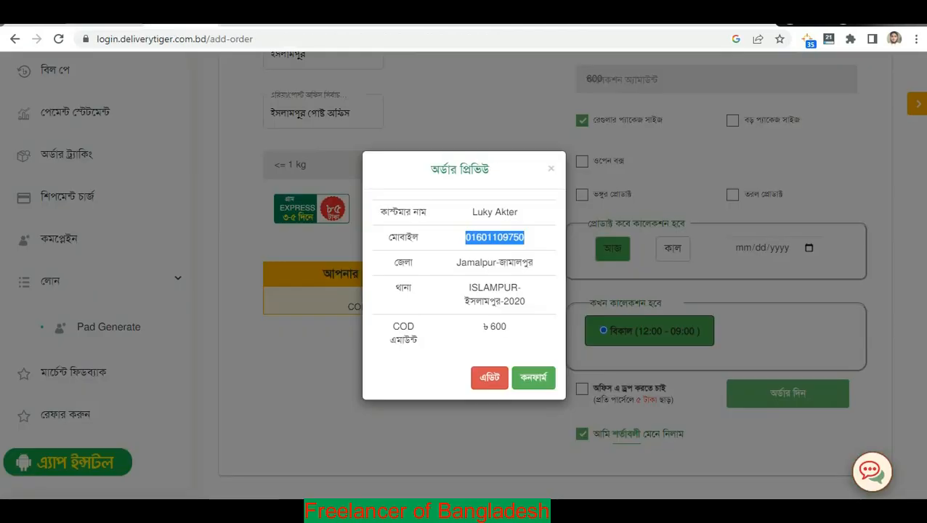
Confirm and save the order, close the saved notice, and open the All Orders list (সব অর্ডার).
left_click(496, 246)
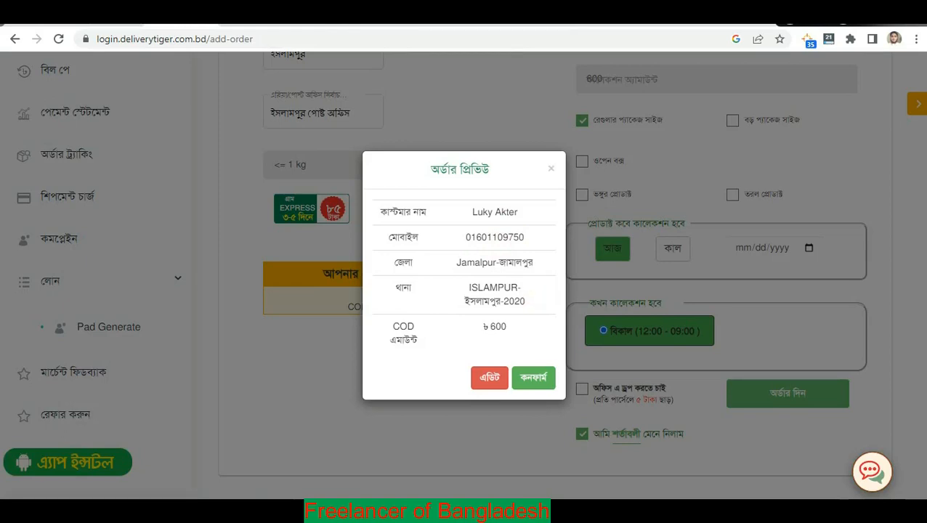
left_click(531, 379)
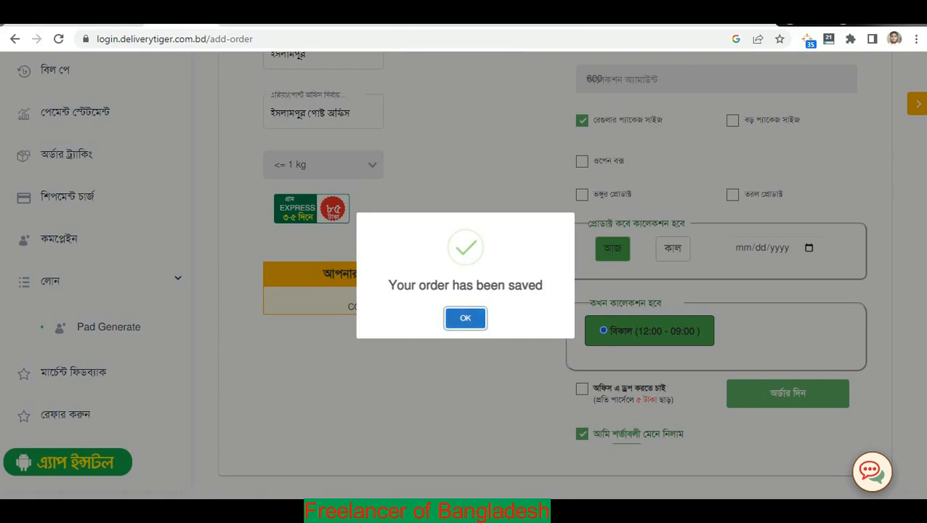
left_click(465, 318)
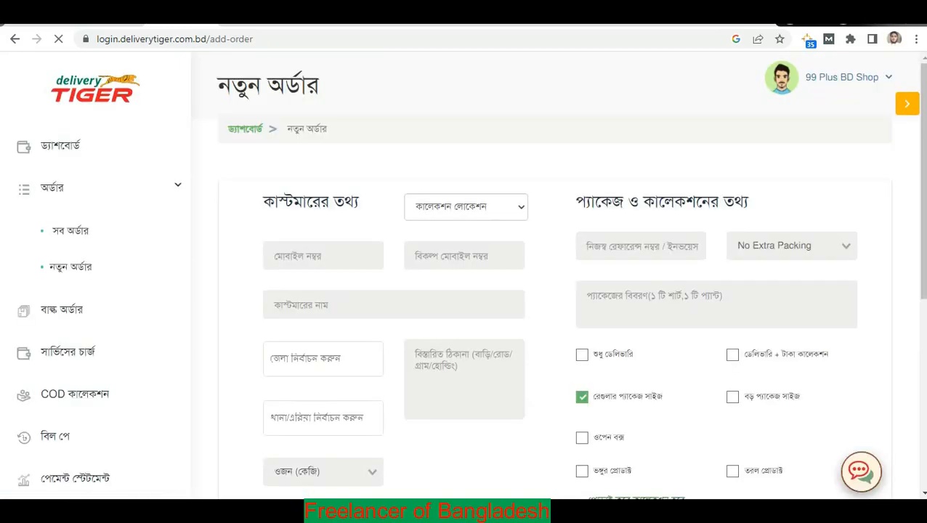
left_click(80, 231)
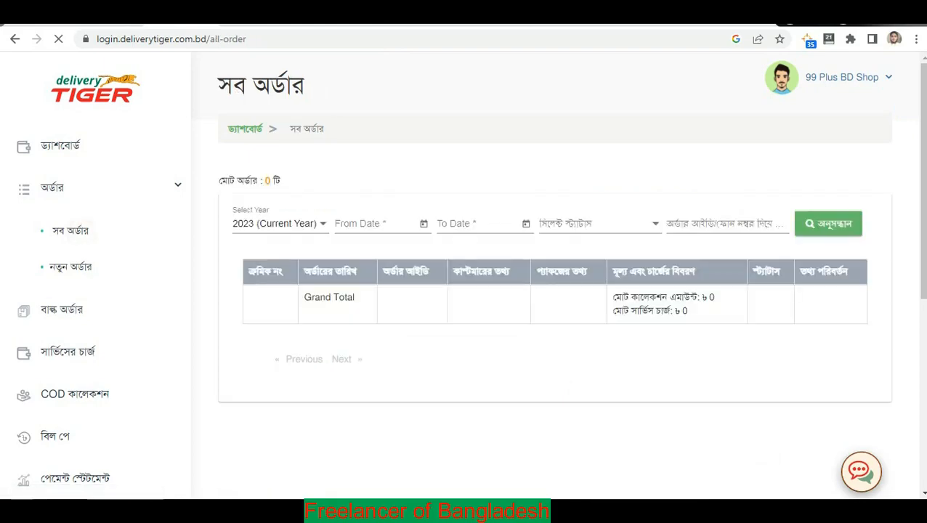
scroll(555, 291, "down", 5)
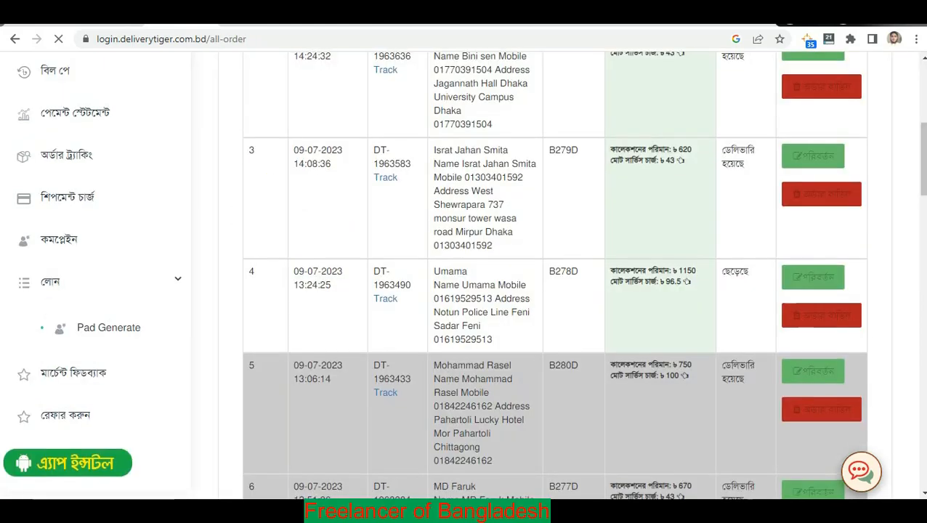
scroll(555, 290, "up", 5)
left_click_drag(412, 308, 419, 271)
left_click(395, 293)
left_click(393, 272)
left_click(409, 273)
mouse_move(374, 298)
left_mouse_down()
mouse_move(408, 311)
mouse_move(373, 297)
left_mouse_up()
left_click(417, 310)
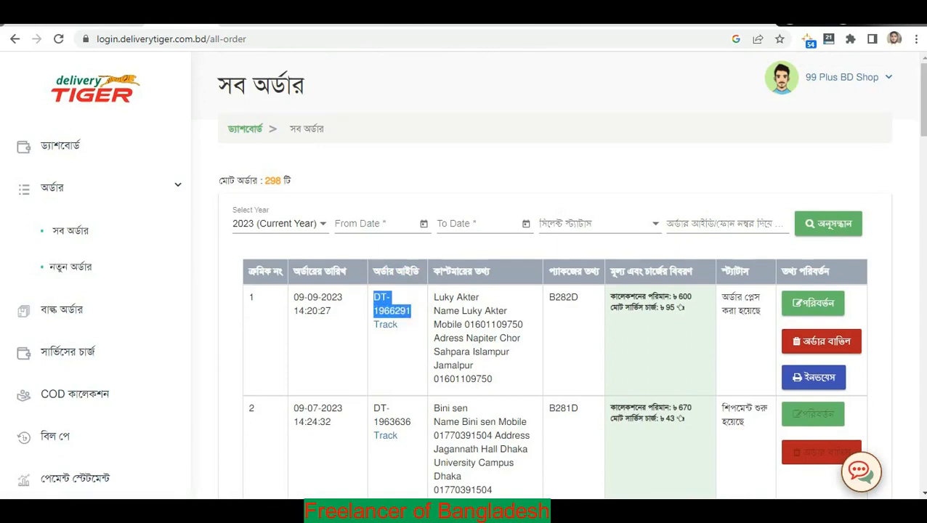
left_click(416, 313)
left_click_drag(415, 311, 374, 296)
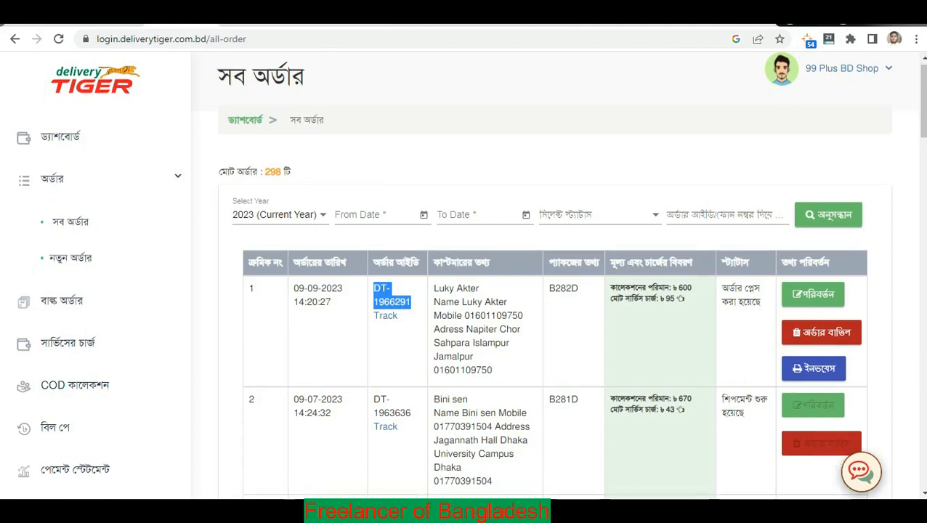
Select the delivery status text of rows 4–6 in the orders list.
scroll(552, 327, "down", 8)
scroll(552, 327, "up", 1)
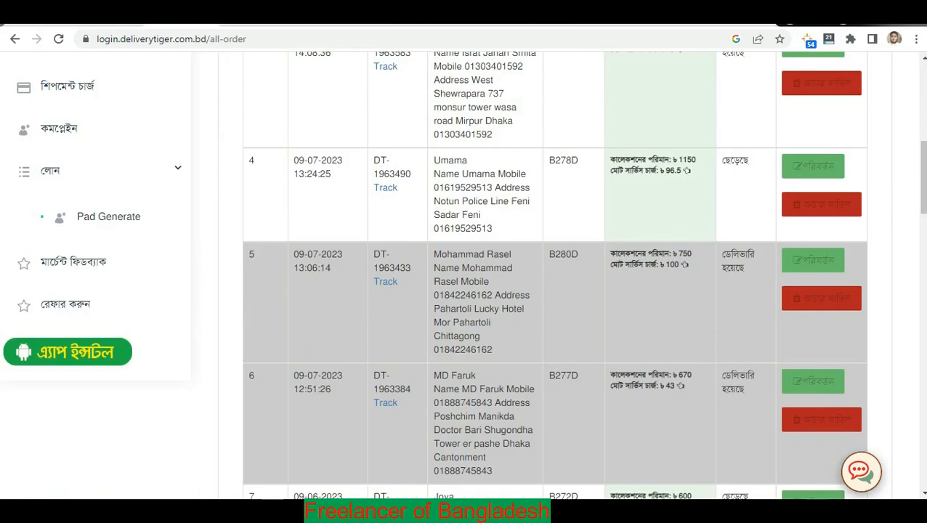
triple_click(728, 255)
triple_click(733, 390)
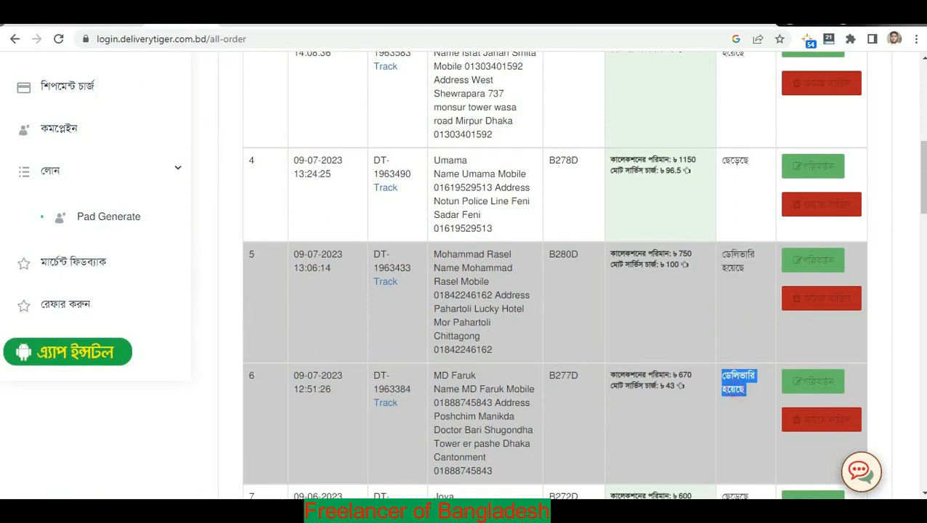
double_click(730, 268)
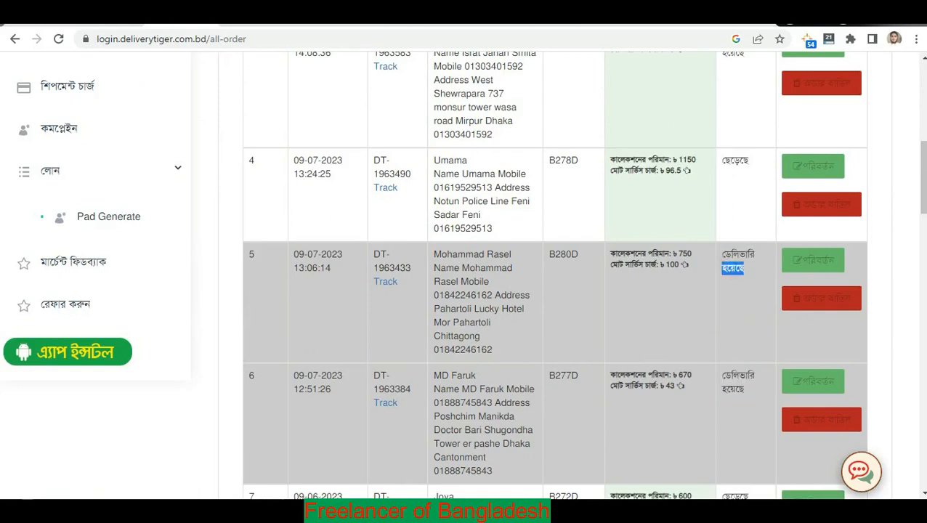
double_click(733, 161)
scroll(732, 160, "up", 5)
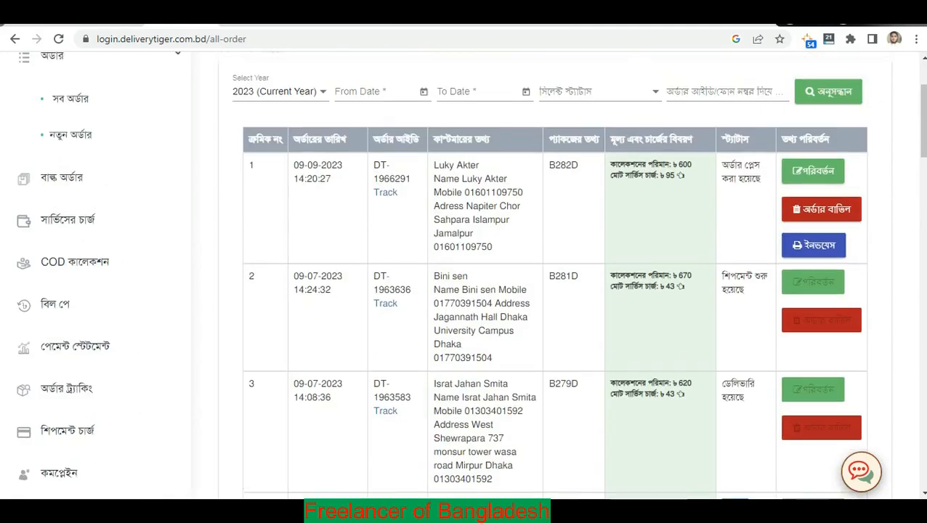
scroll(552, 276, "up", 2)
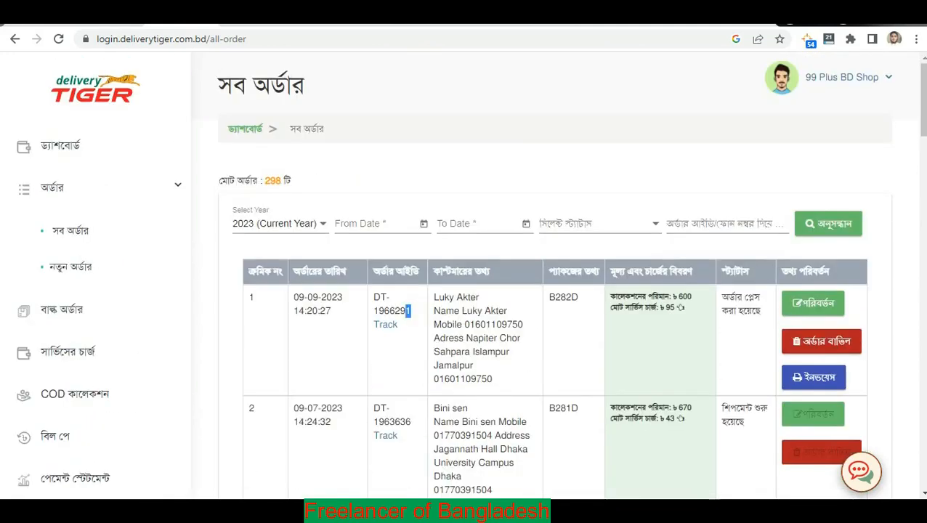
left_click_drag(408, 311, 294, 310)
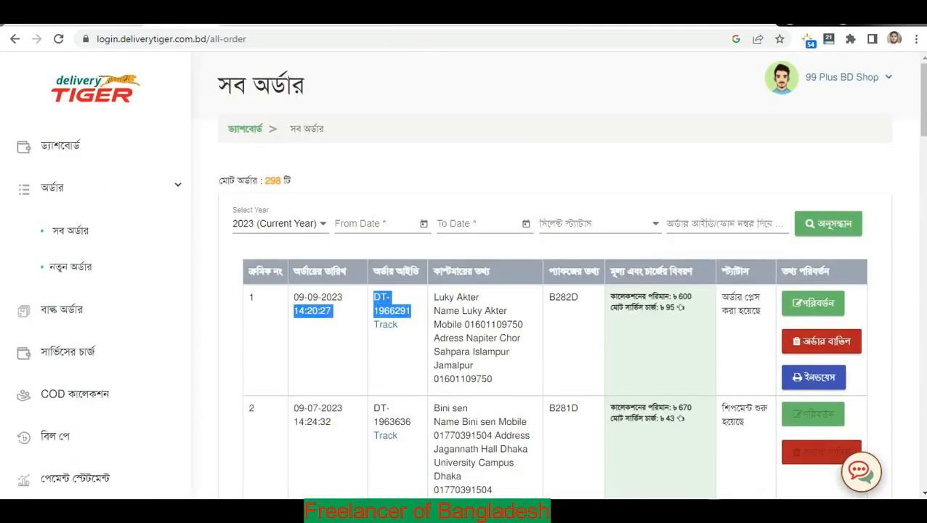
left_click(414, 302)
left_click_drag(411, 310, 373, 295)
key("ctrl+c")
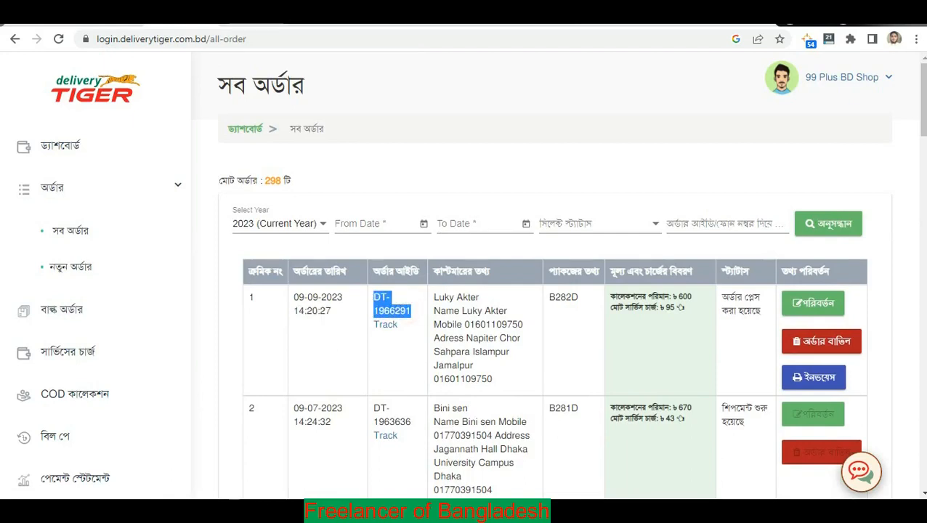
left_click(108, 17)
double_click(624, 231)
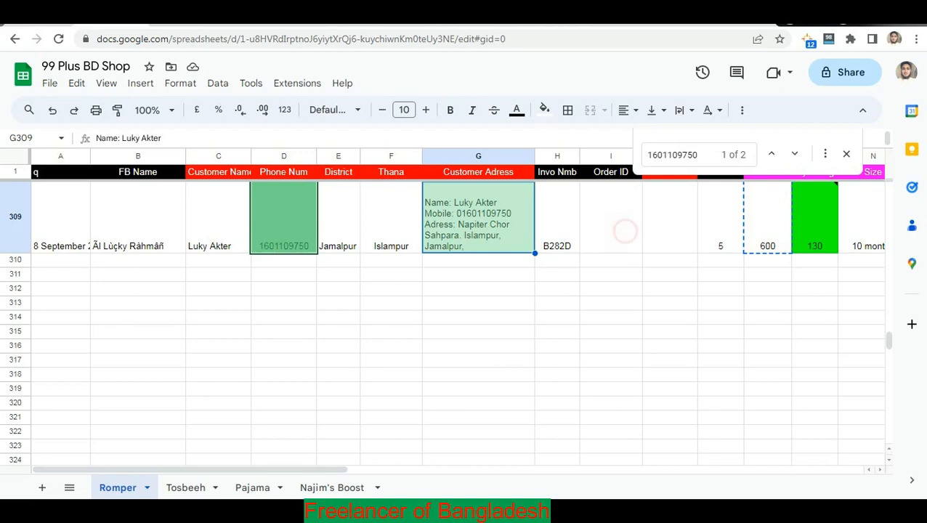
key("ctrl+v")
key("Return")
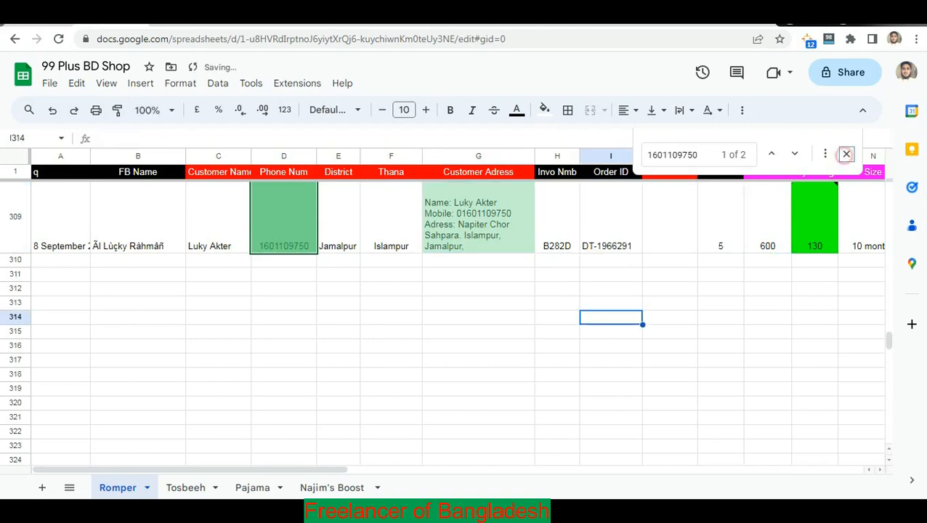
left_click(846, 154)
left_click(623, 240)
scroll(623, 239, "up", 1)
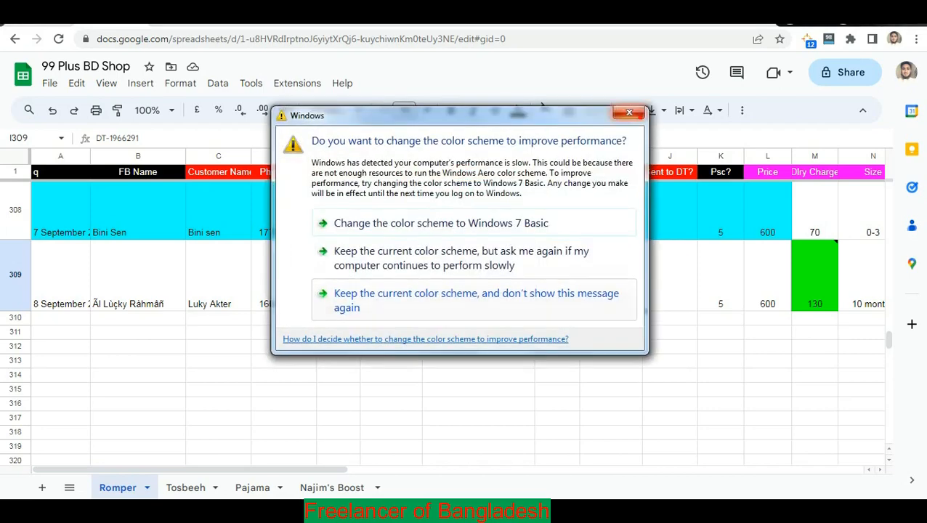
Dismiss the colour-scheme prompt, check Order ID cells I309–I314, and open the downloaded package photo.
left_click(634, 114)
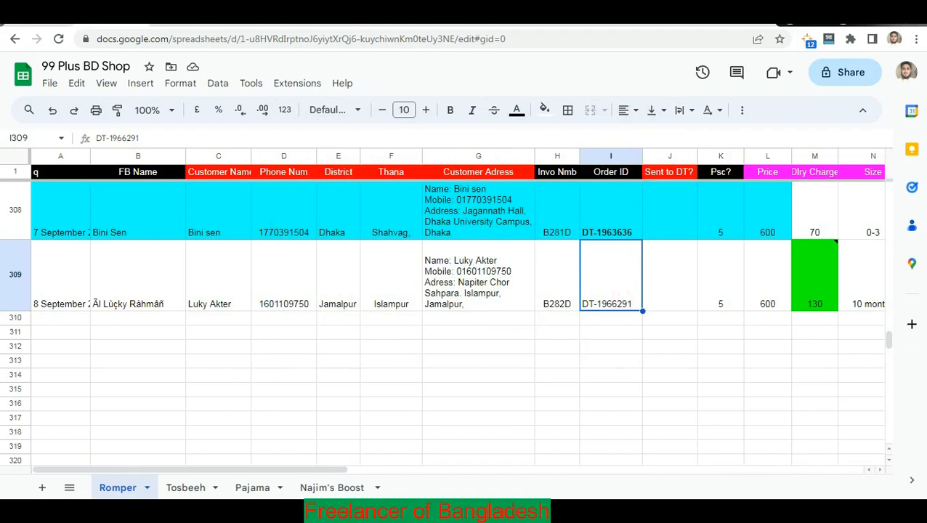
left_click(614, 333)
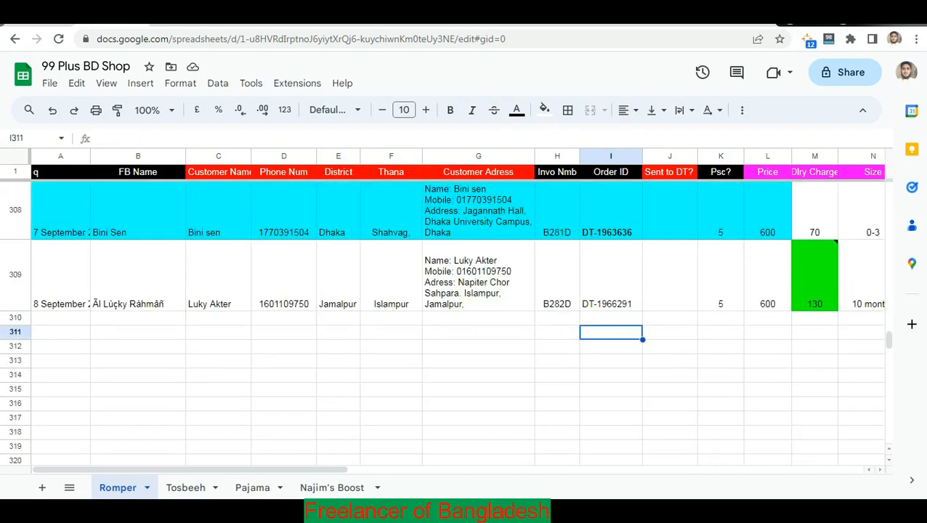
key("Down")
key("Down")
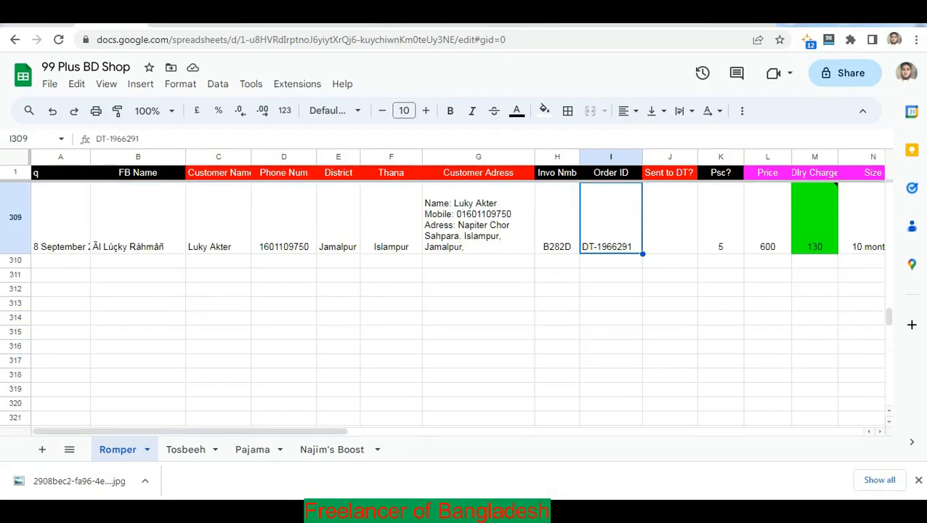
left_click(608, 239)
left_click(612, 235)
left_click(608, 271)
left_click(610, 237)
left_click(613, 290)
left_click(610, 239)
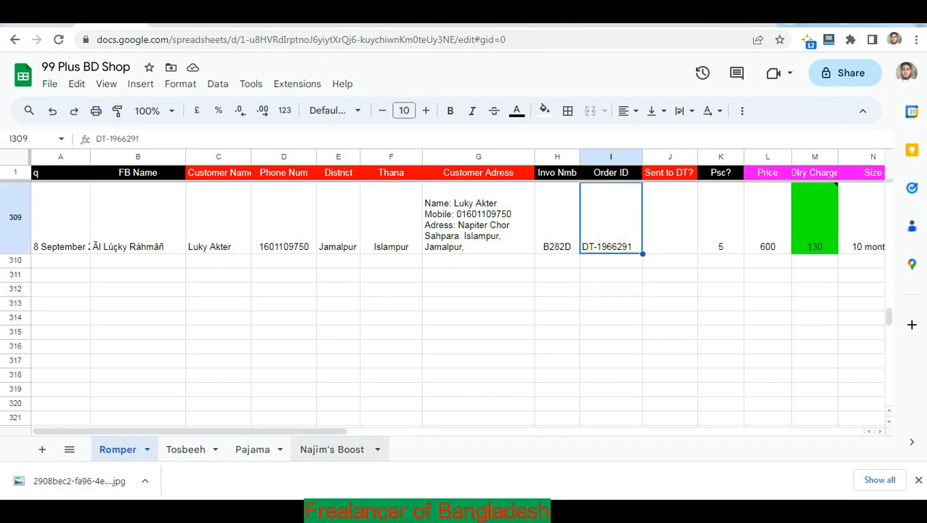
left_click(610, 314)
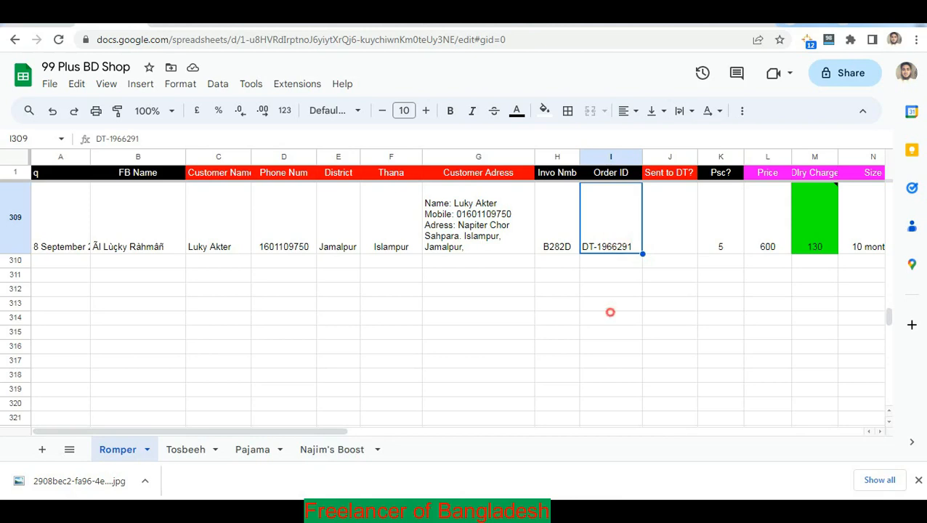
left_click(527, 301)
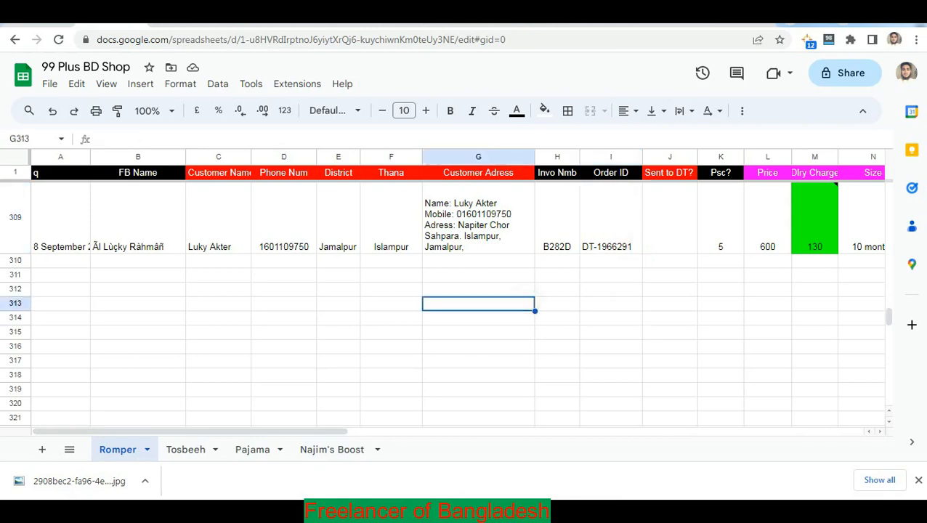
left_click(320, 512)
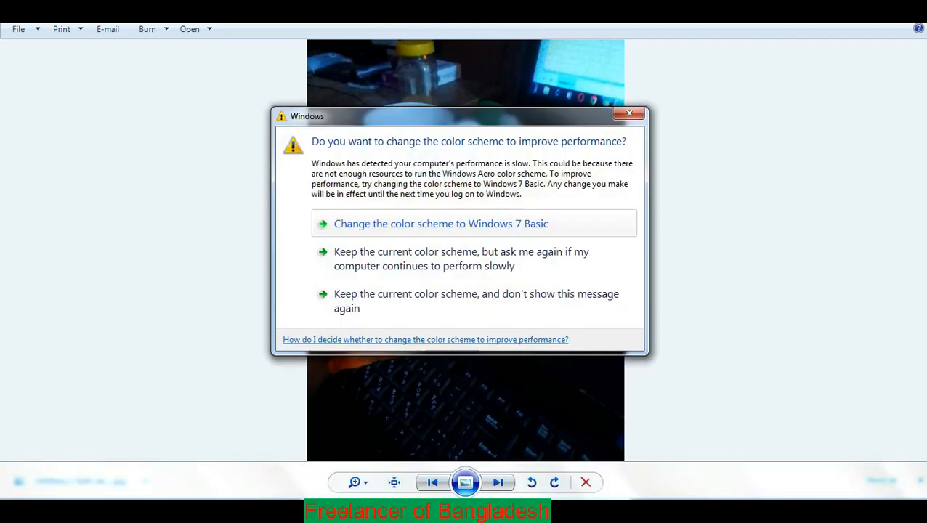
left_click(629, 113)
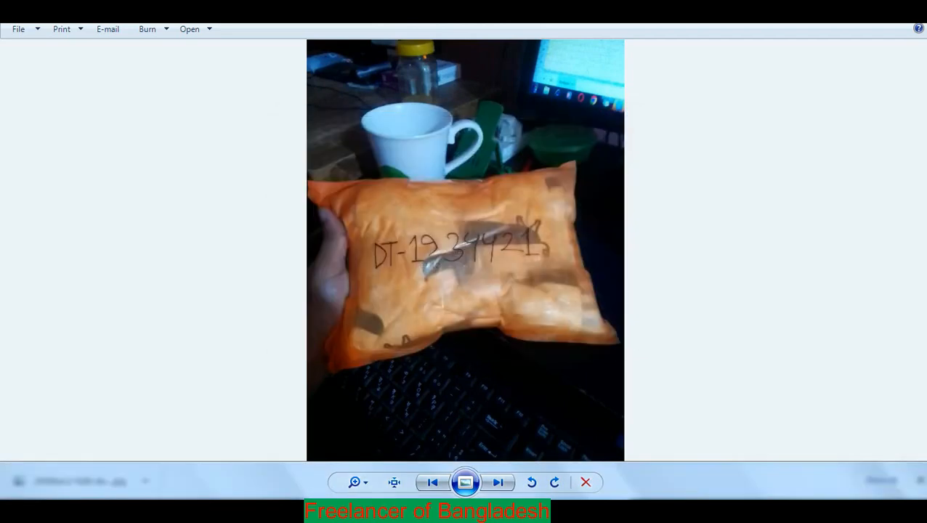